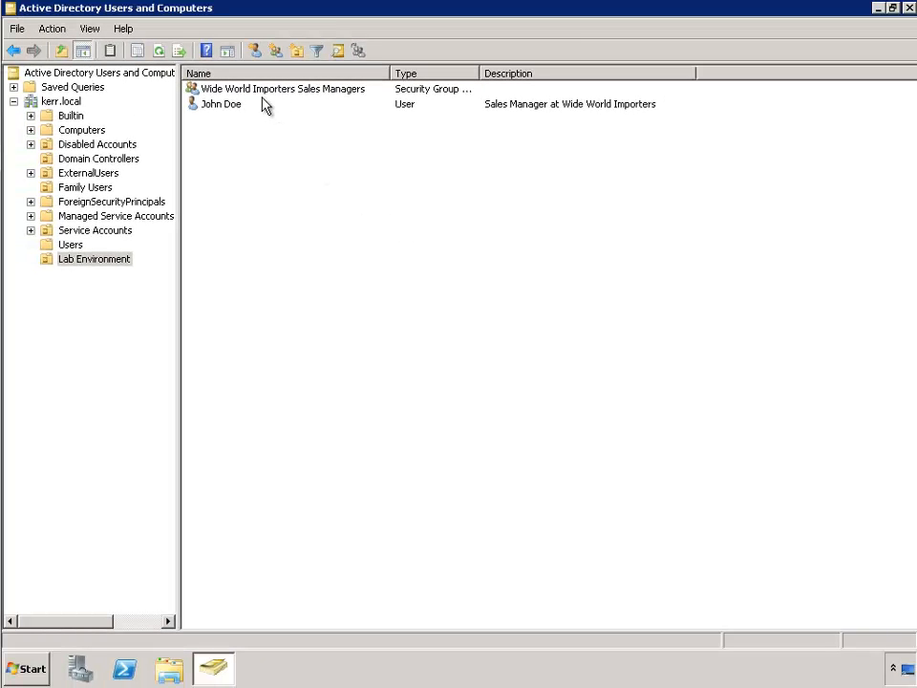
# Inspect the sales manager's user properties and the member list of the Wide World Importers Sales Managers group
pyautogui.click(210, 106)
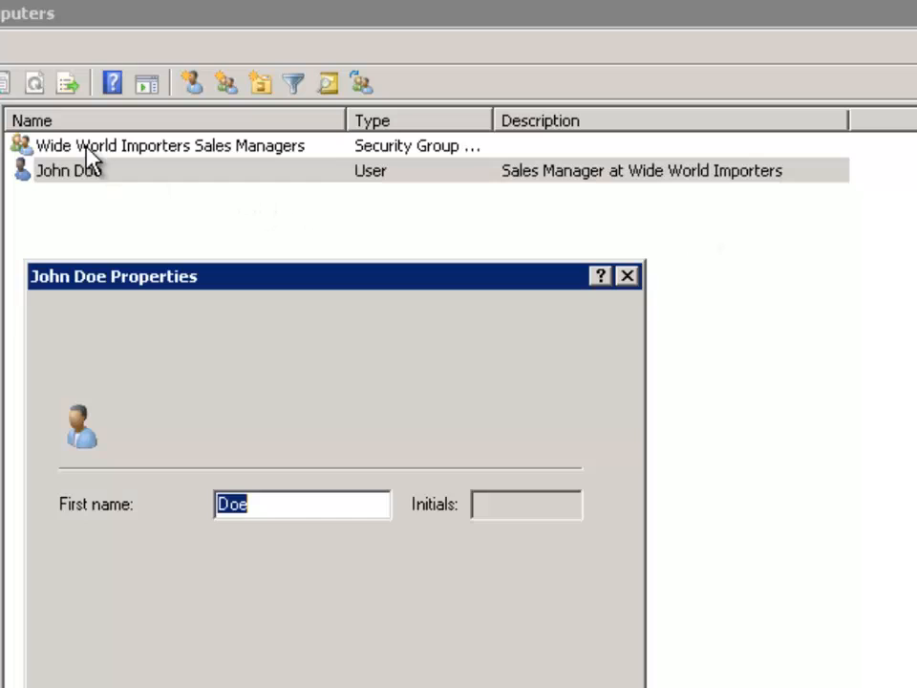
pyautogui.doubleClick(105, 170)
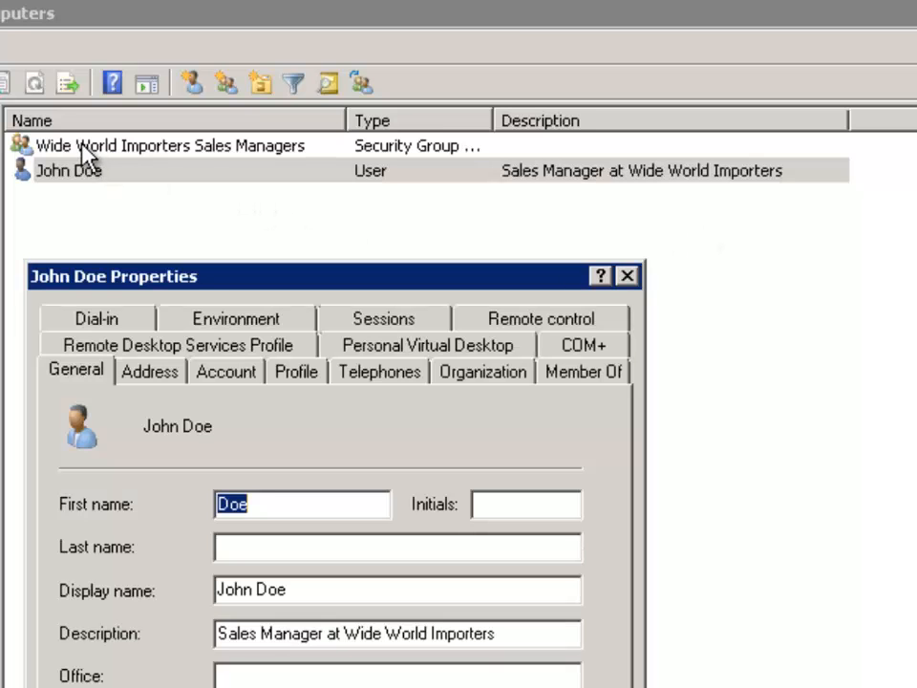
pyautogui.press('Escape')
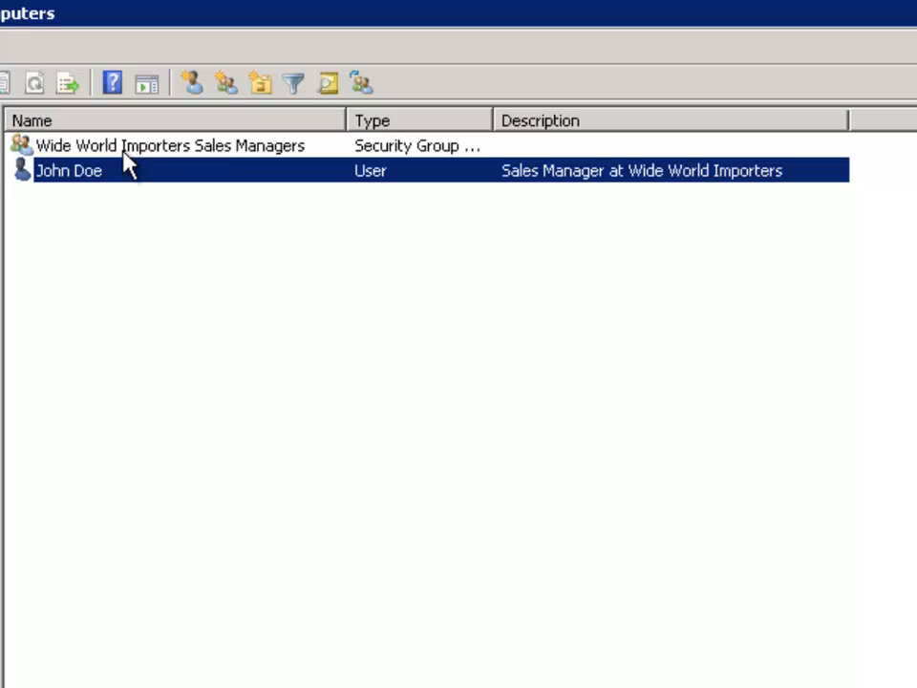
pyautogui.doubleClick(258, 150)
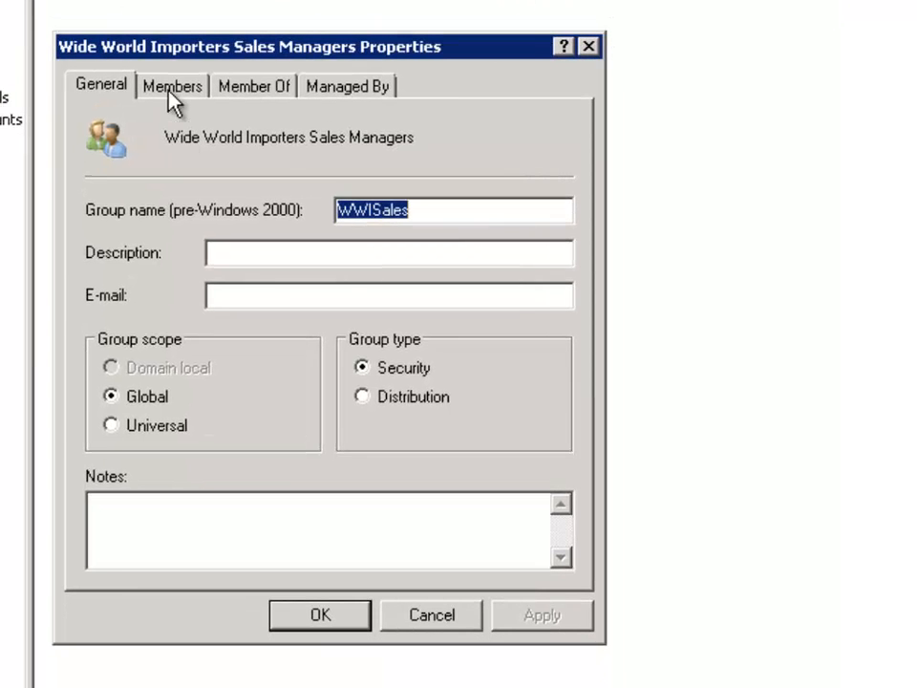
pyautogui.click(169, 150)
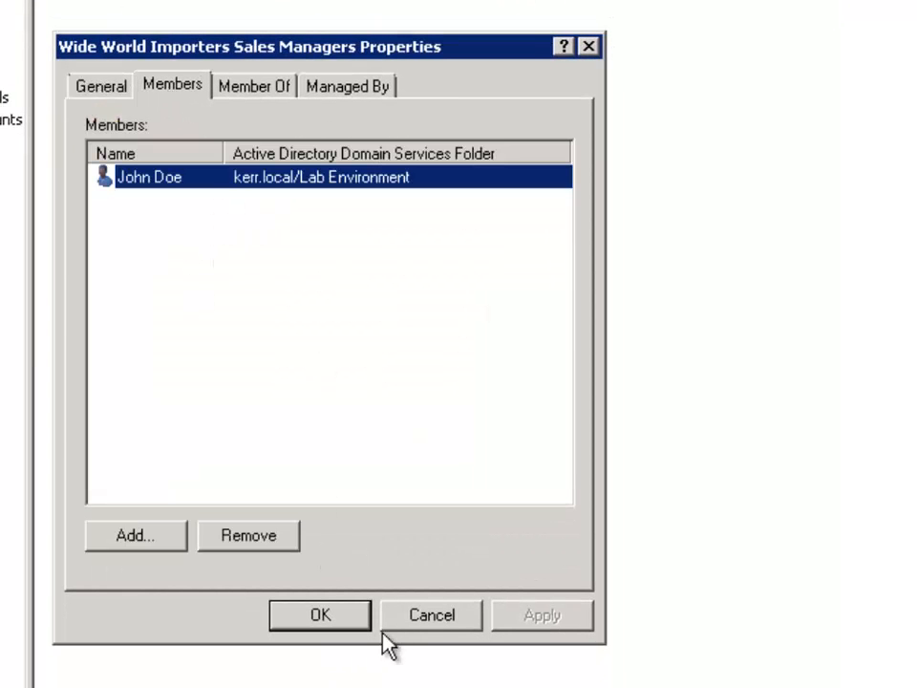
pyautogui.click(415, 616)
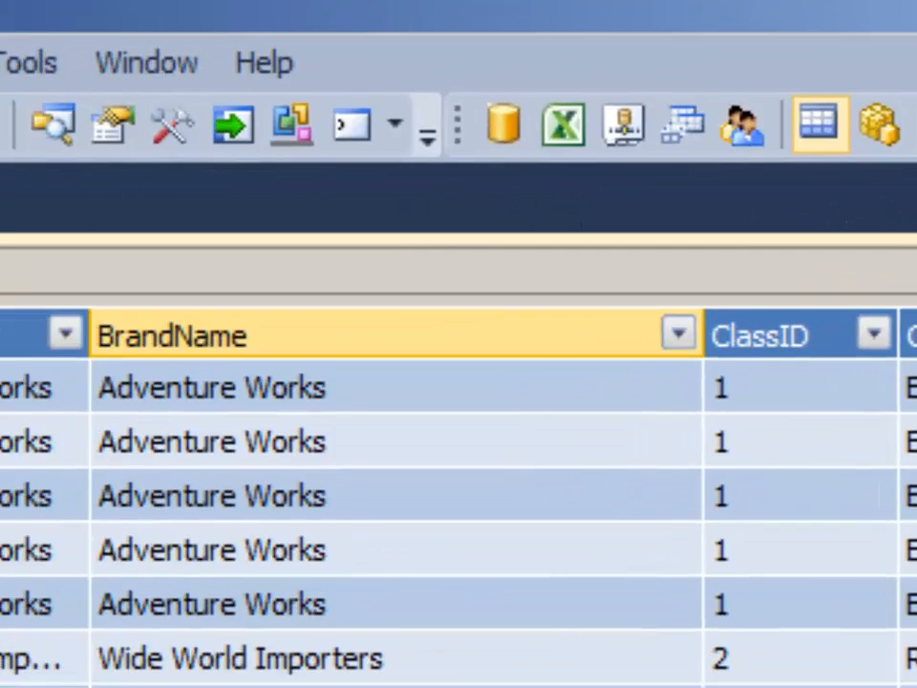
# Switch to the tabular project in Visual Studio and create a role named WWI Sales Managers in Role Manager
pyautogui.click(90, 29)
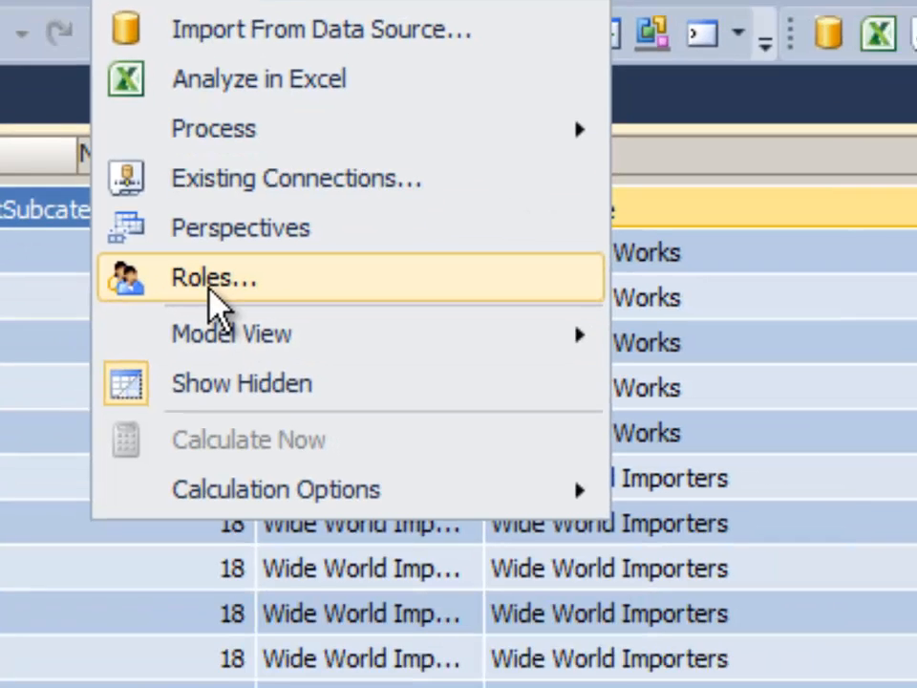
pyautogui.click(211, 287)
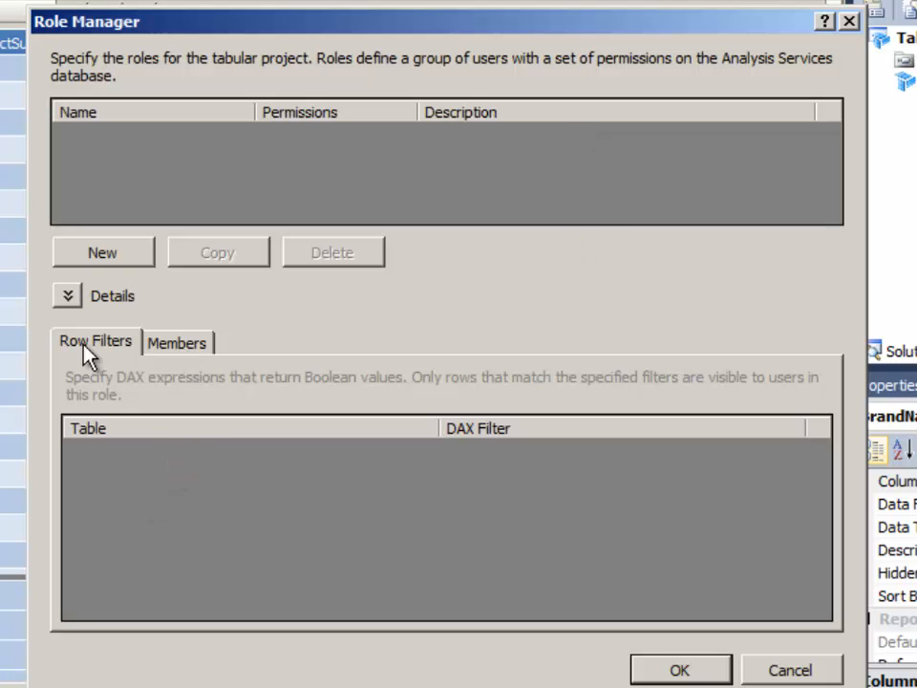
pyautogui.click(177, 344)
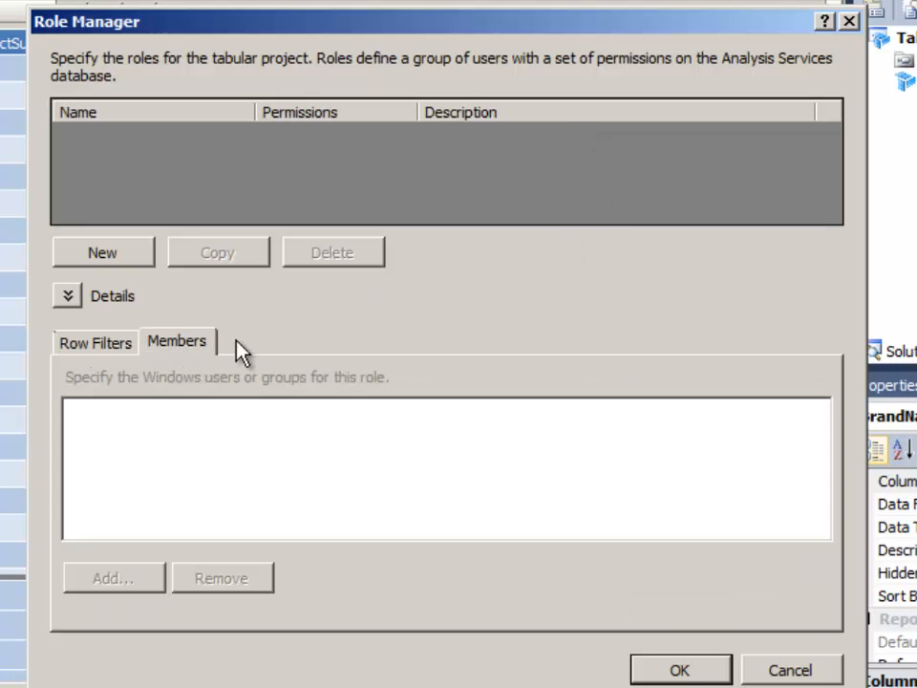
pyautogui.click(96, 343)
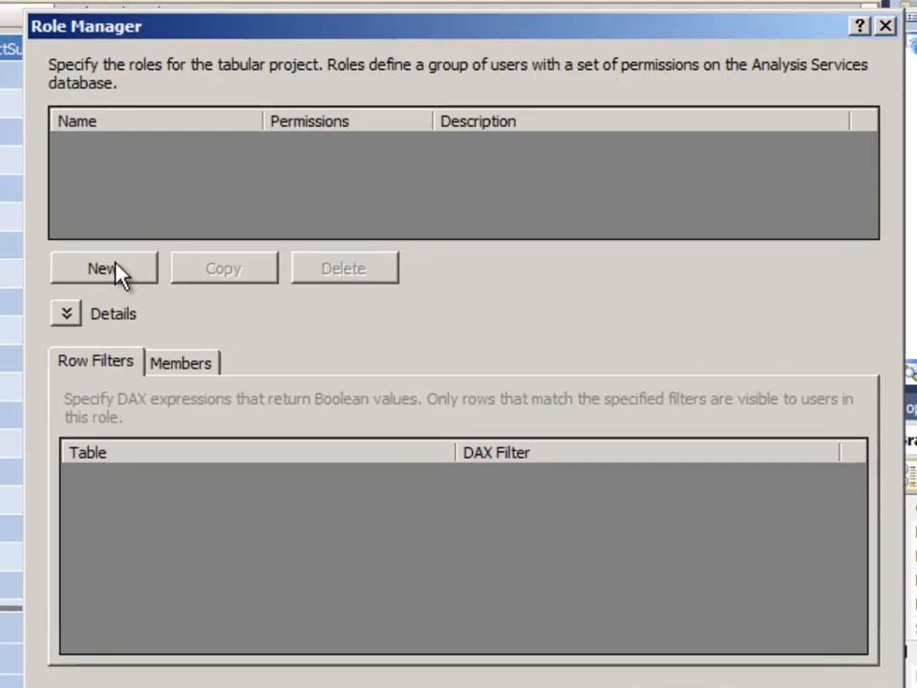
pyautogui.click(105, 254)
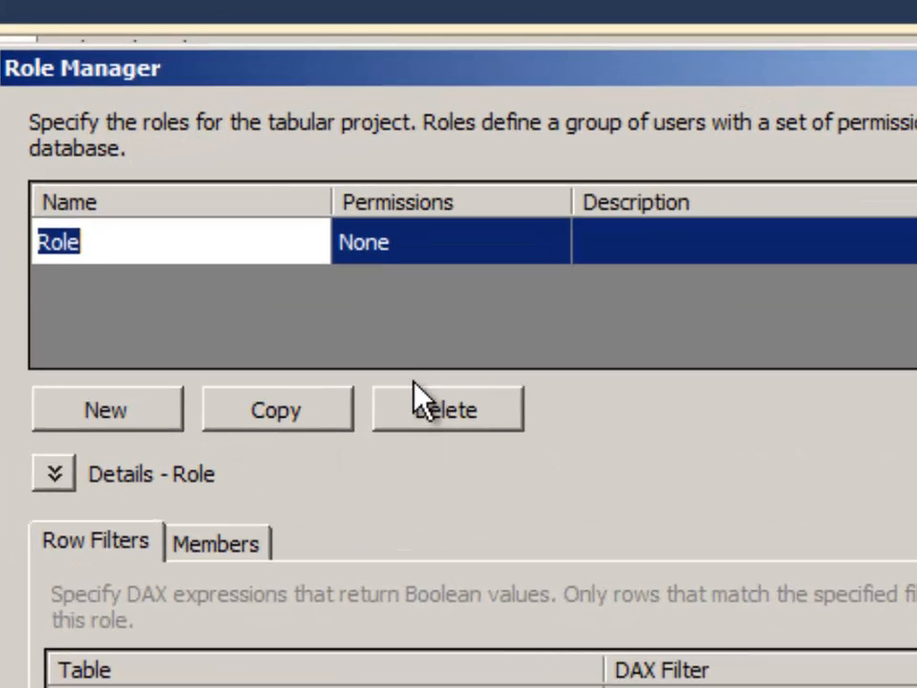
pyautogui.write('WWI')
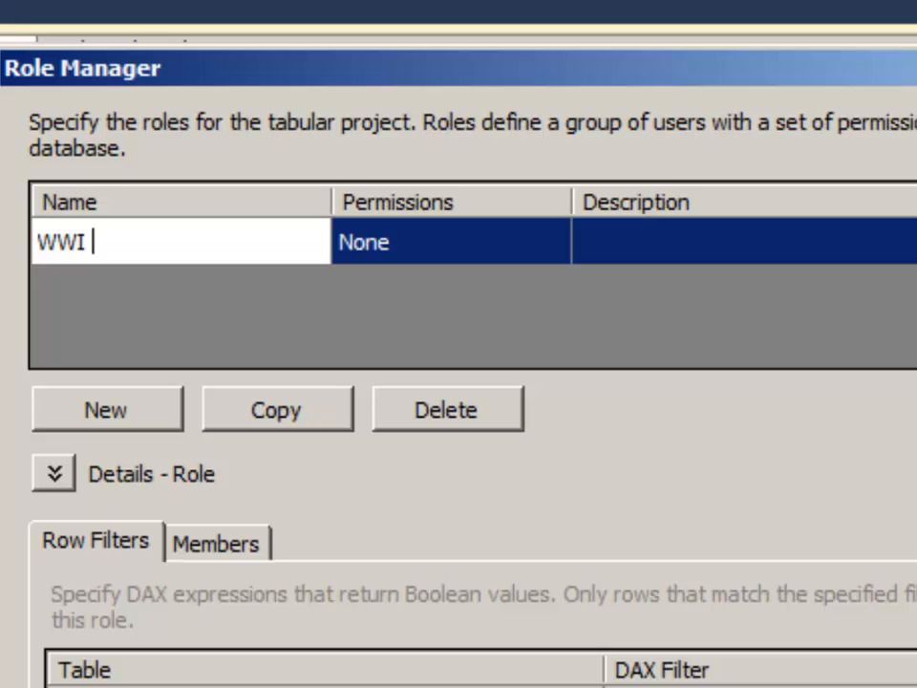
pyautogui.write(' Sales Man')
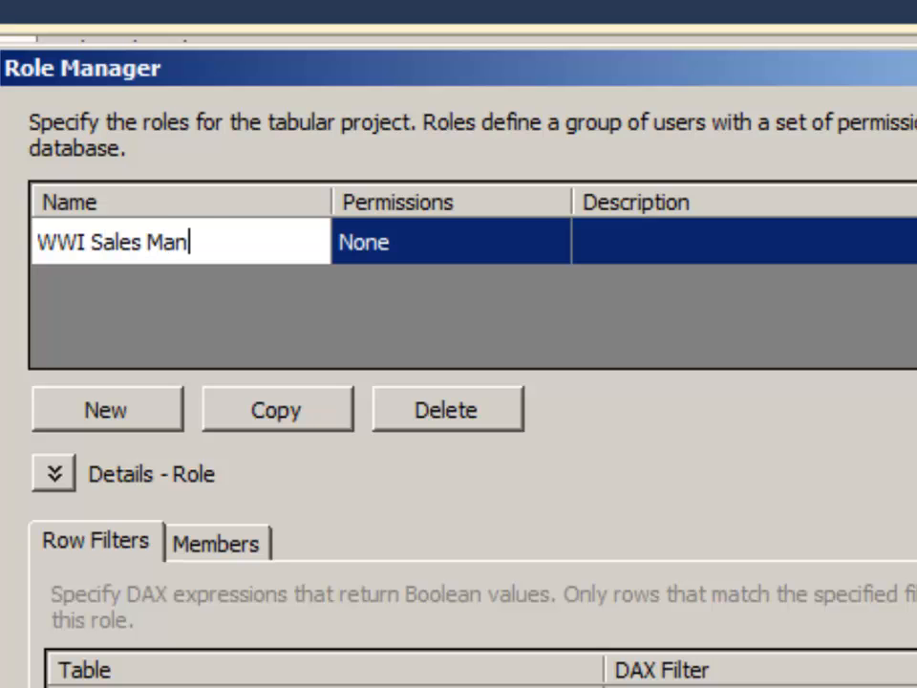
pyautogui.write('agers')
# Give the WWI Sales Managers role Read permission and the description "Read role for WWI Sales Managers"
pyautogui.click(491, 240)
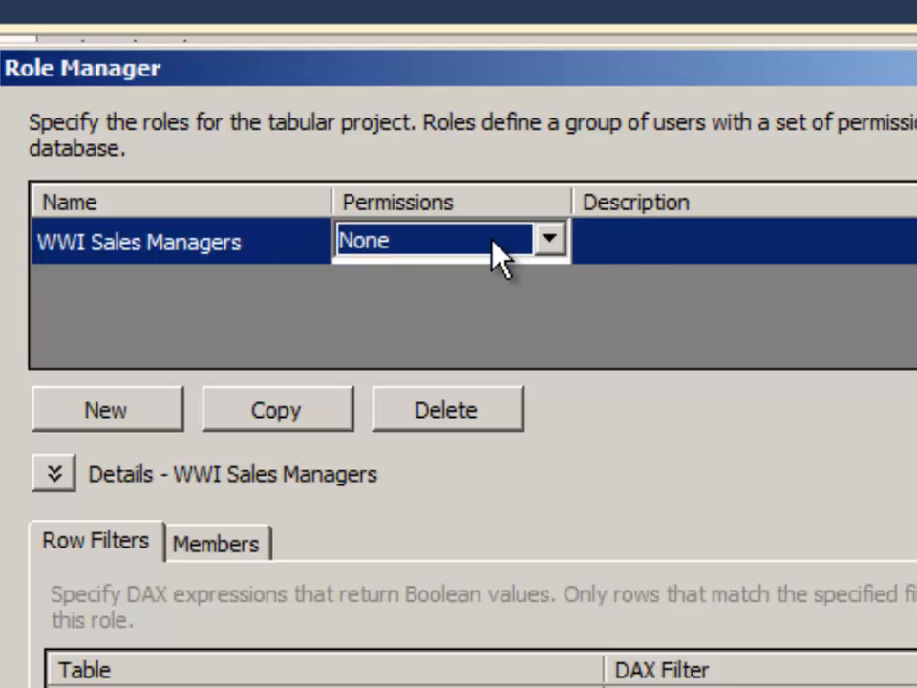
pyautogui.click(505, 253)
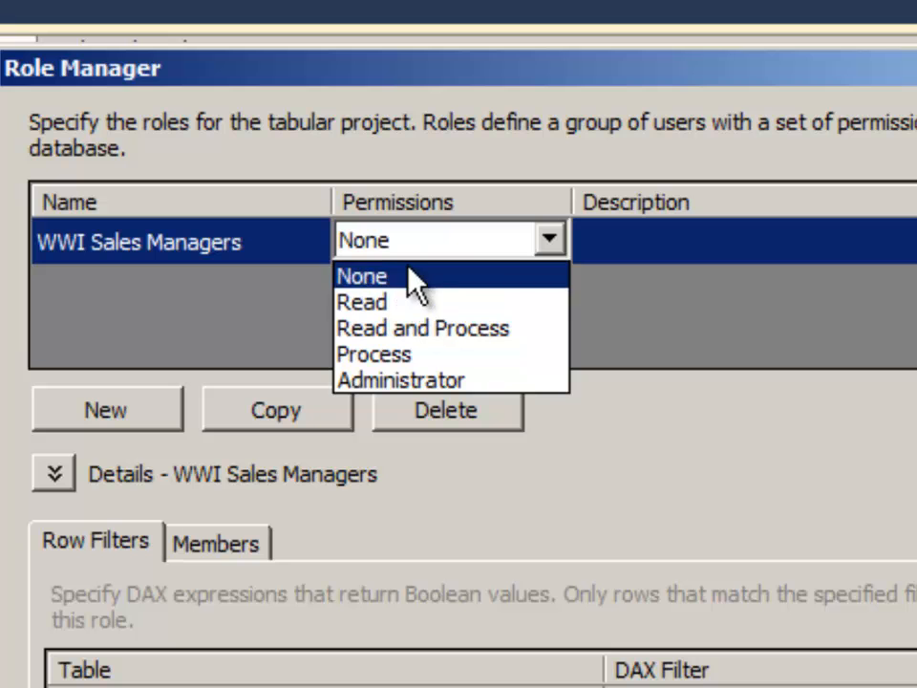
pyautogui.click(369, 308)
pyautogui.click(659, 243)
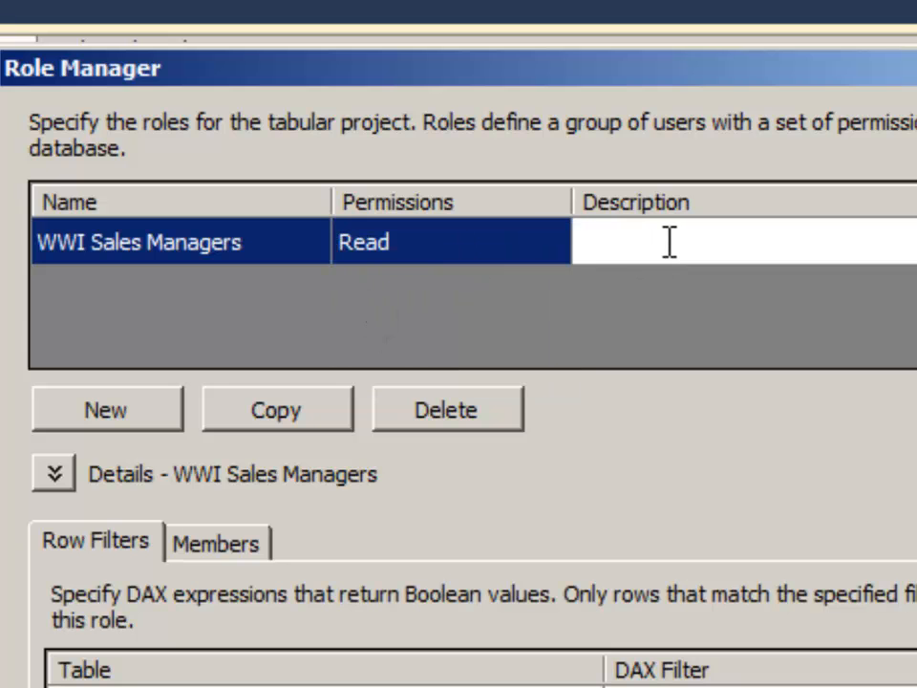
pyautogui.write('Read')
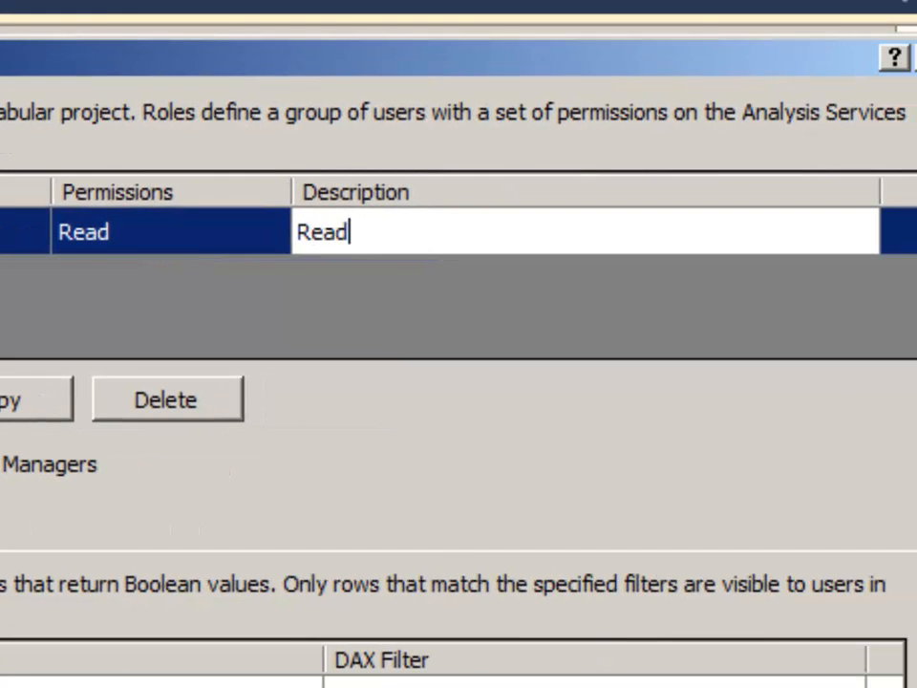
pyautogui.write(' role for WWI Sales Manager')
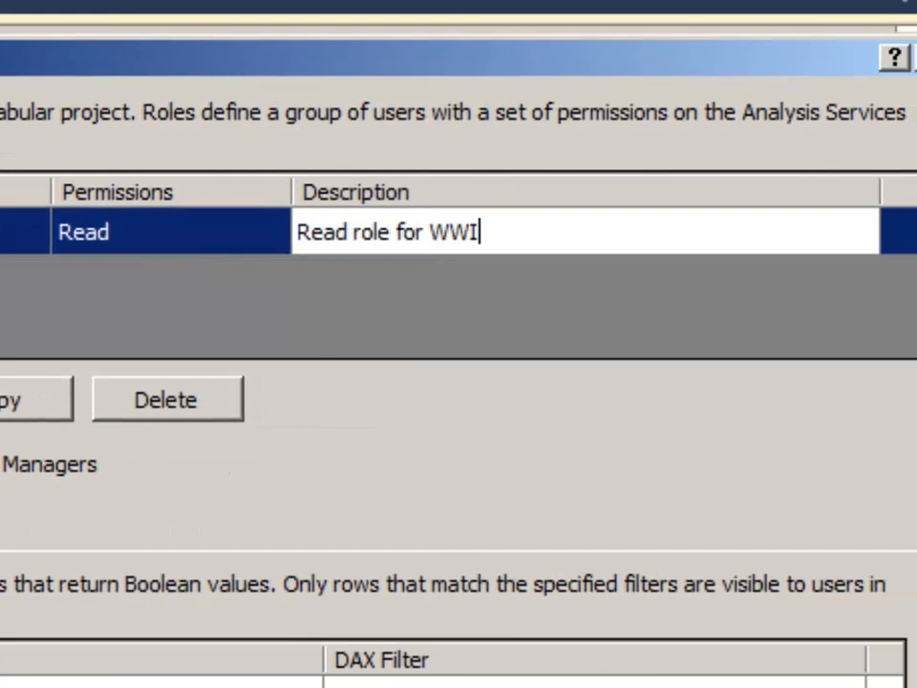
pyautogui.write('s')
pyautogui.press('Return')
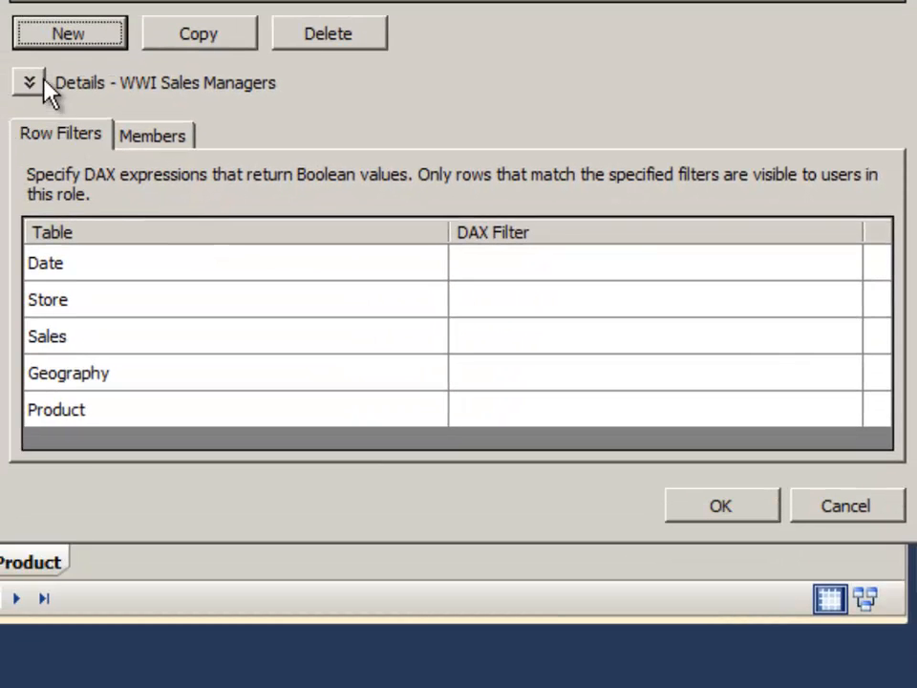
# Start adding a member to the WWI Sales Managers role and set the search location to kerr.local
pyautogui.click(148, 139)
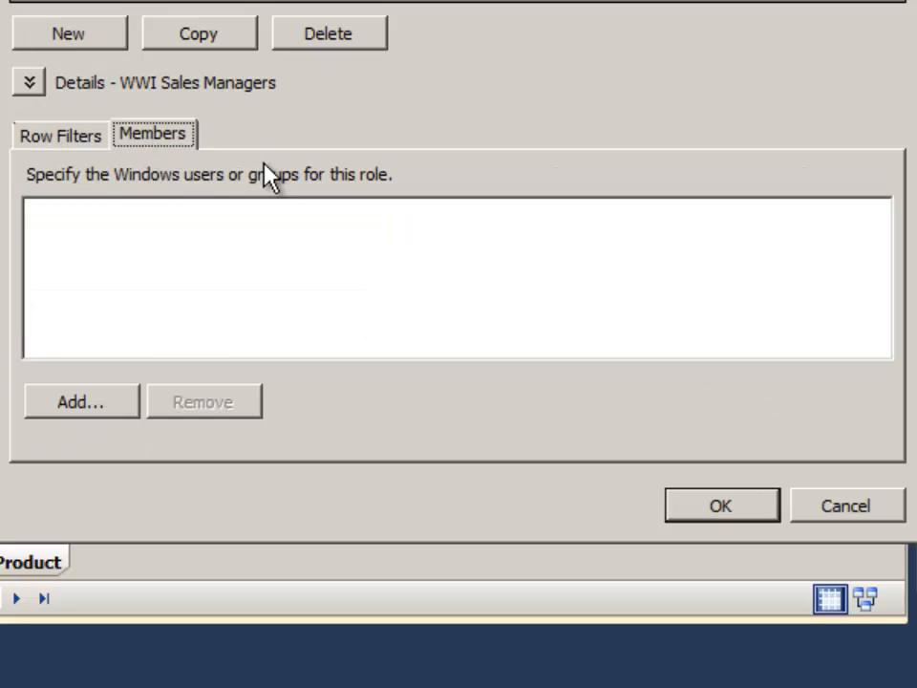
pyautogui.click(96, 409)
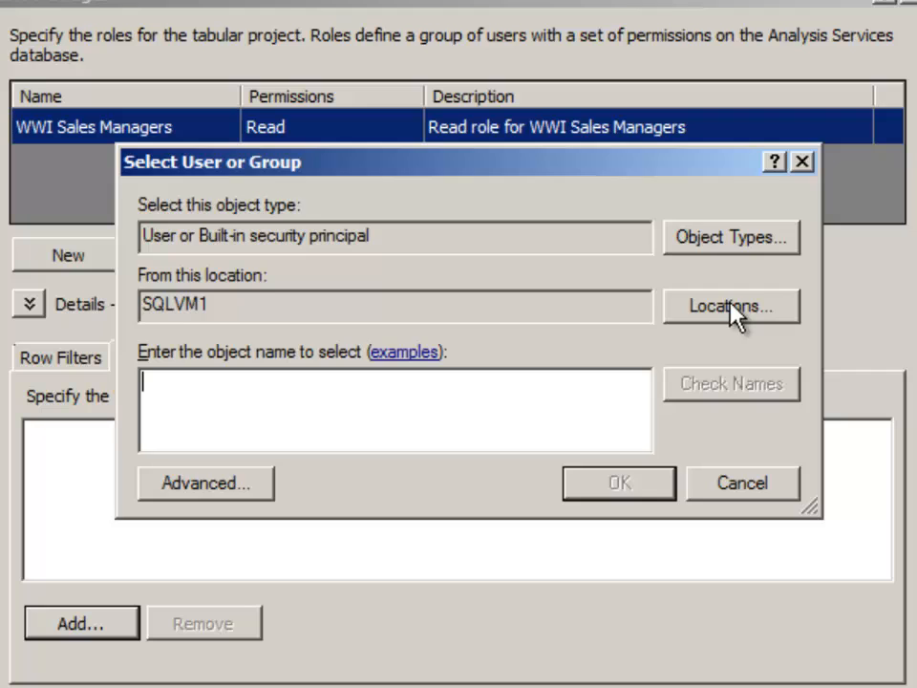
pyautogui.click(732, 306)
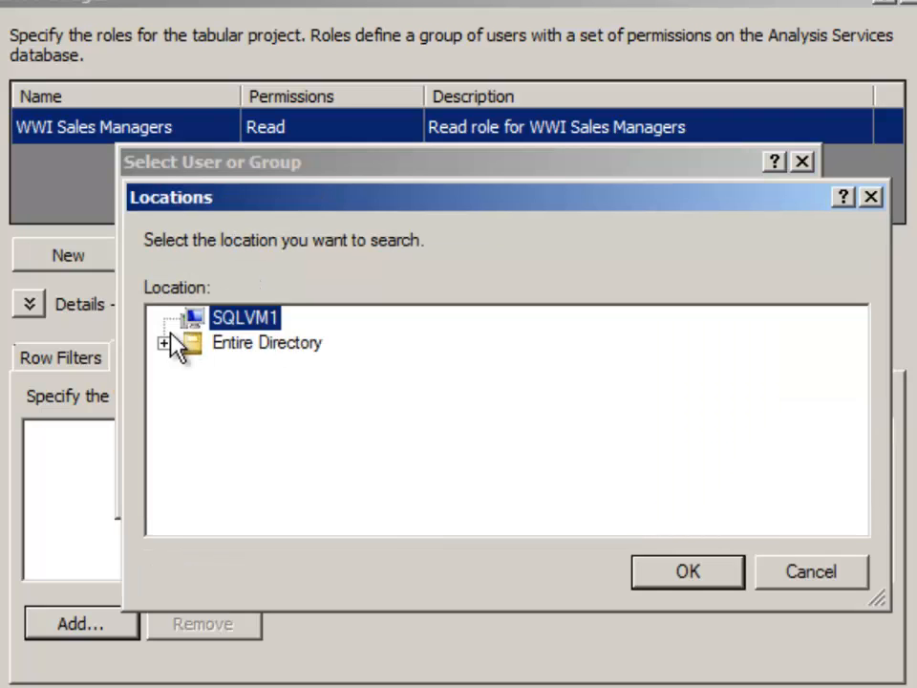
pyautogui.click(164, 343)
pyautogui.click(256, 369)
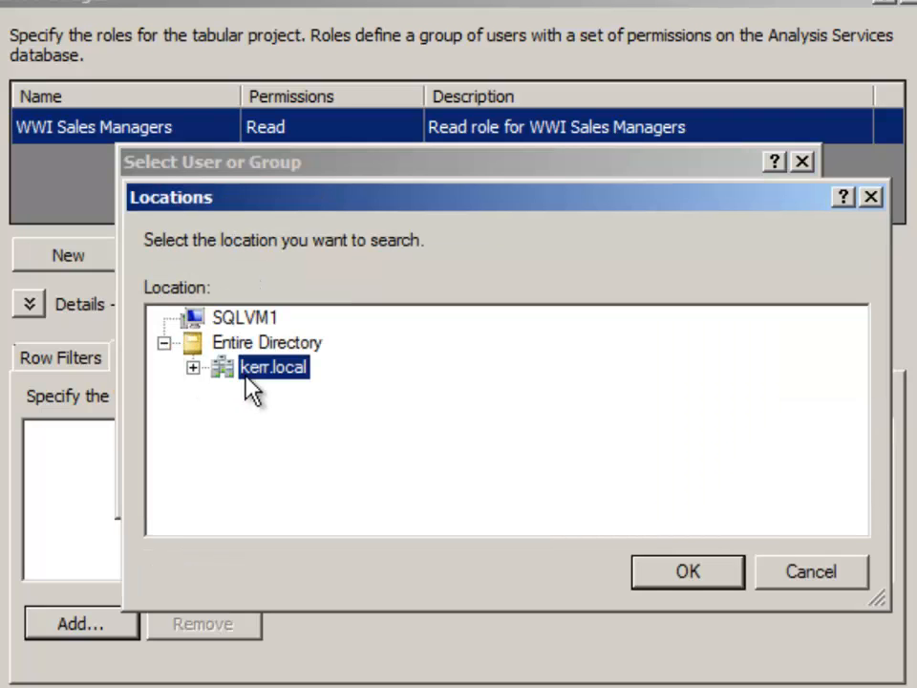
pyautogui.click(684, 573)
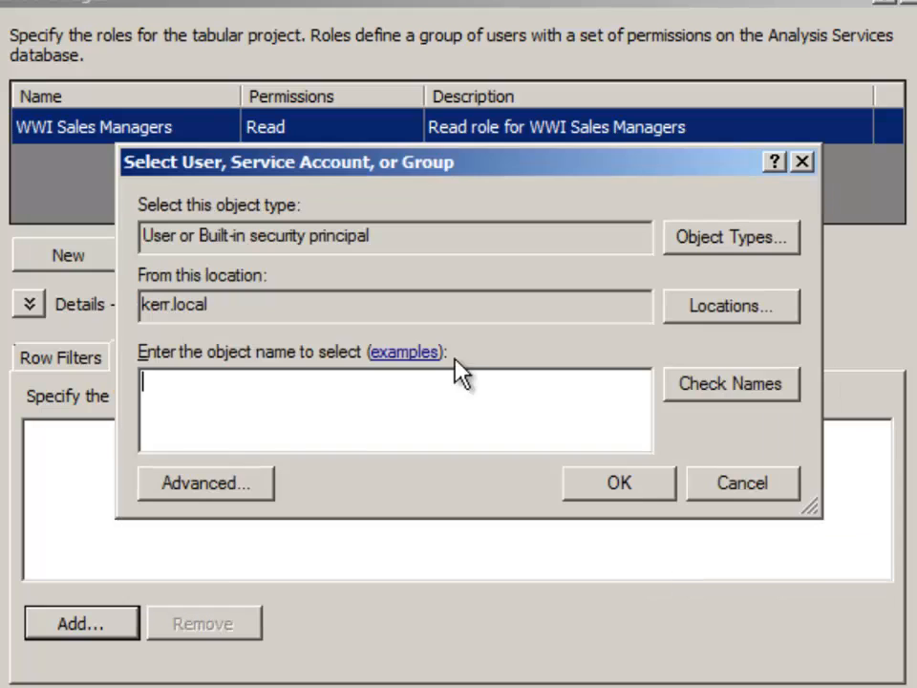
# Restrict the member search to Groups only, excluding Users and Built-in security principals
pyautogui.click(711, 253)
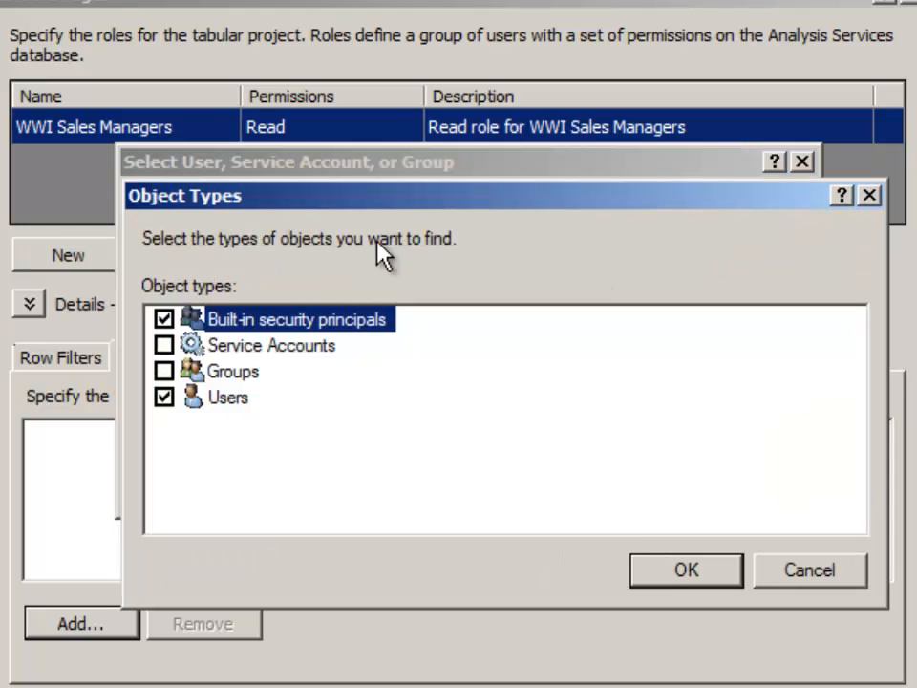
pyautogui.click(164, 371)
pyautogui.click(164, 397)
pyautogui.click(165, 319)
pyautogui.click(655, 573)
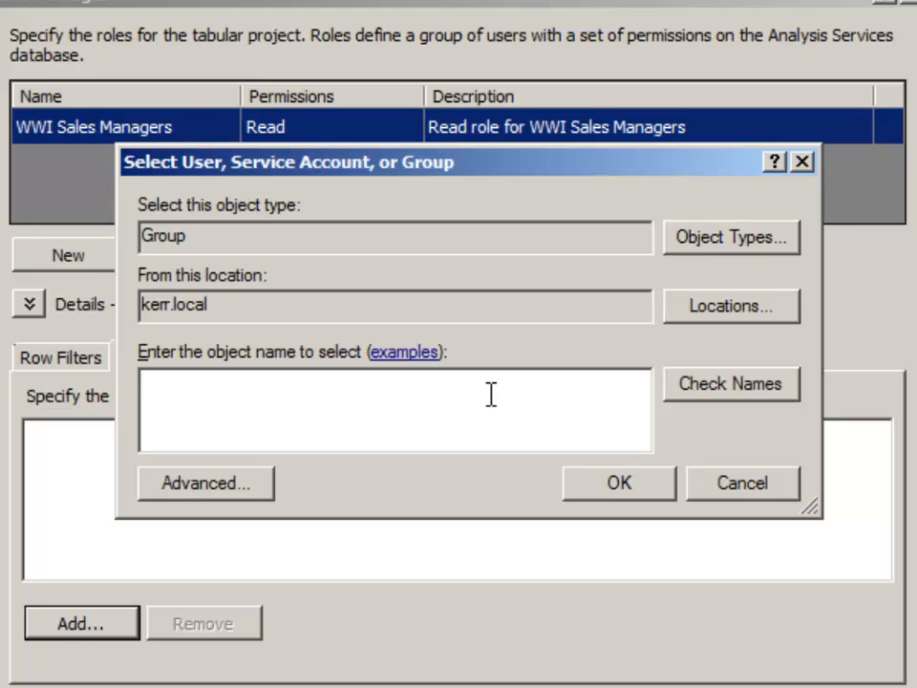
# Look up the group with "wwi" and add Wide World Importers Sales Managers as the role's member
pyautogui.write('wwi')
pyautogui.click(769, 385)
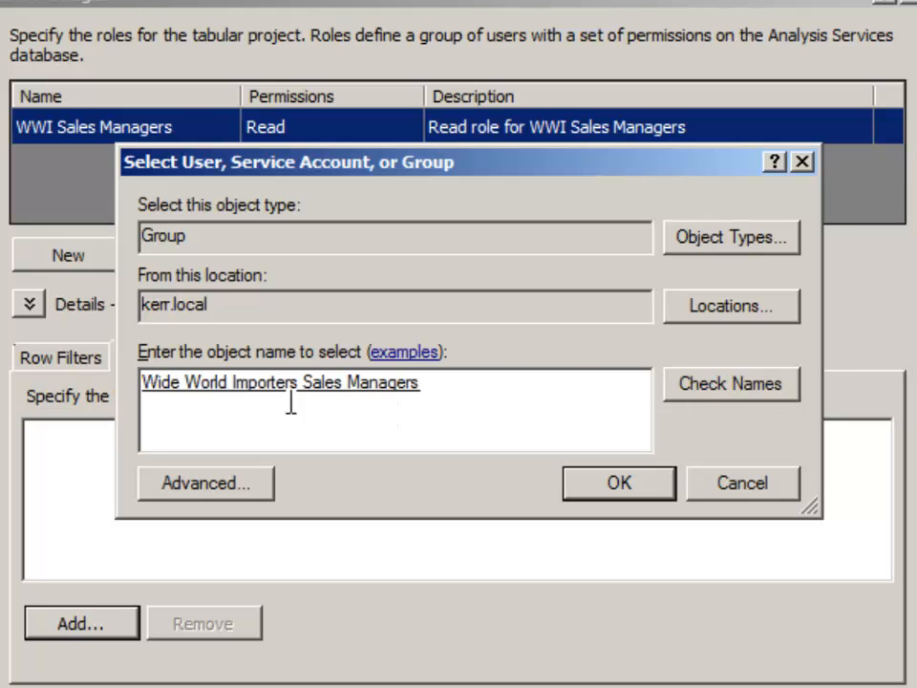
pyautogui.click(614, 489)
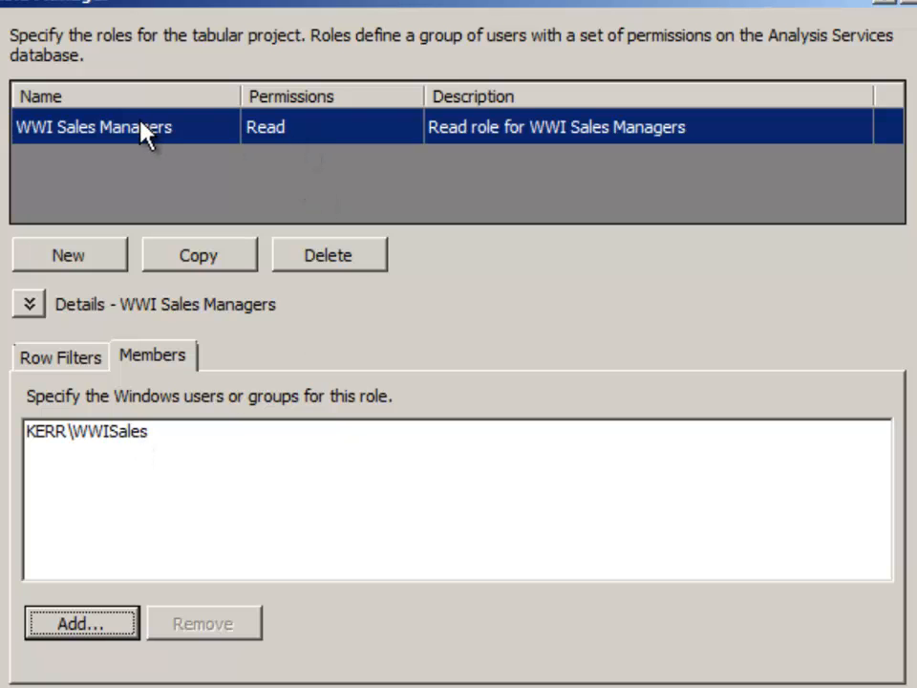
# Add the row filter =Product[BrandName]="Wide World Importers" to the Product table for the WWI Sales Managers role
pyautogui.click(53, 360)
pyautogui.click(136, 357)
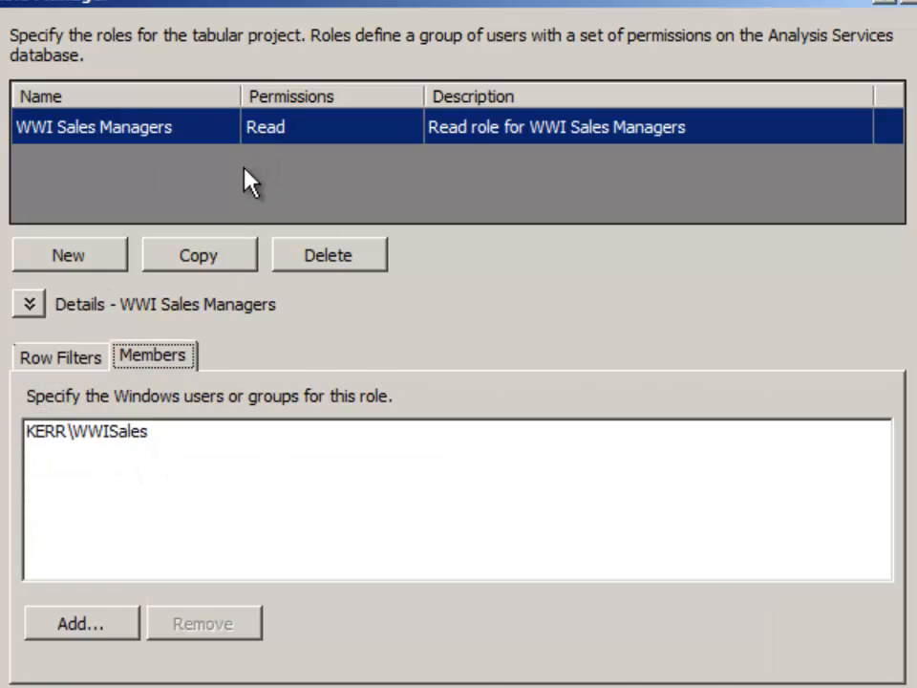
pyautogui.click(60, 357)
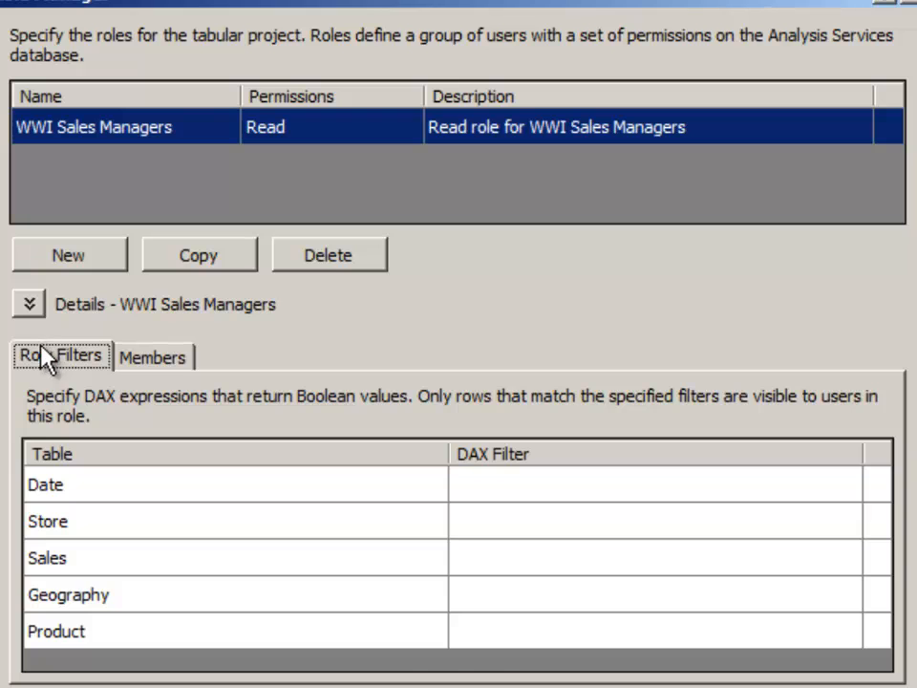
pyautogui.click(490, 636)
pyautogui.click(500, 632)
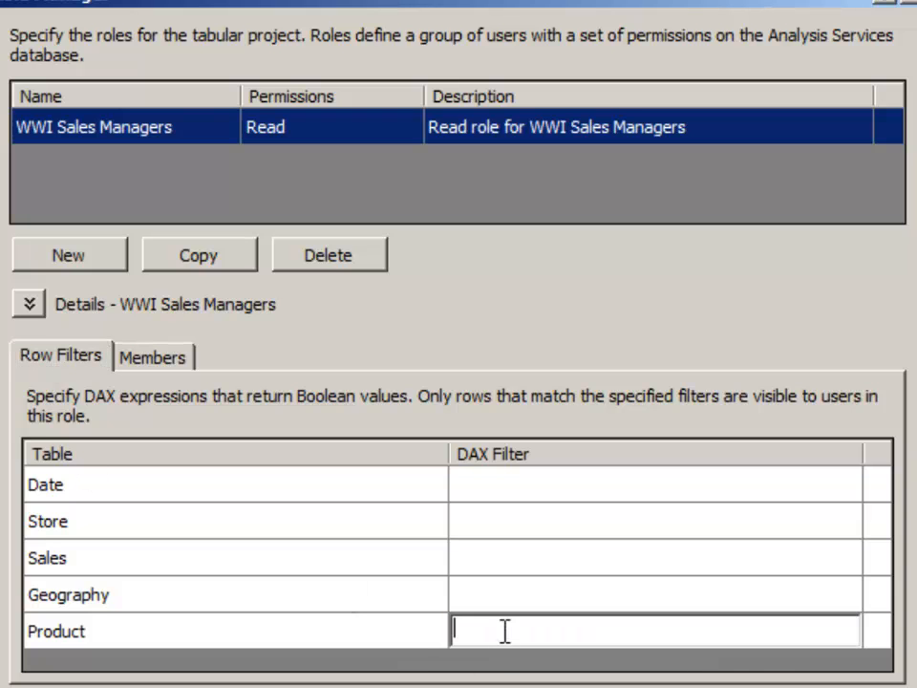
pyautogui.write('=')
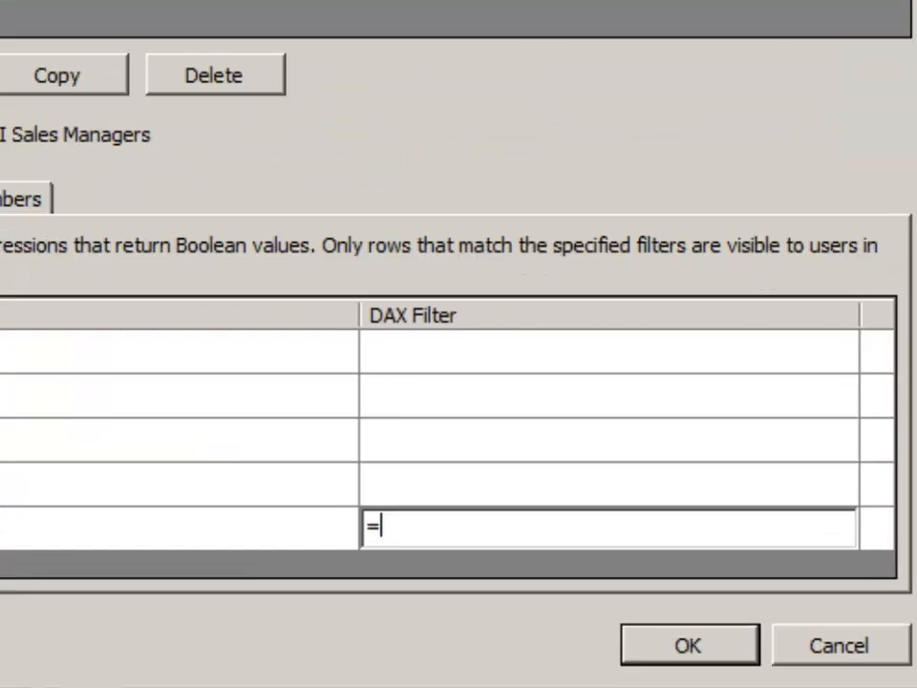
pyautogui.write('Prod')
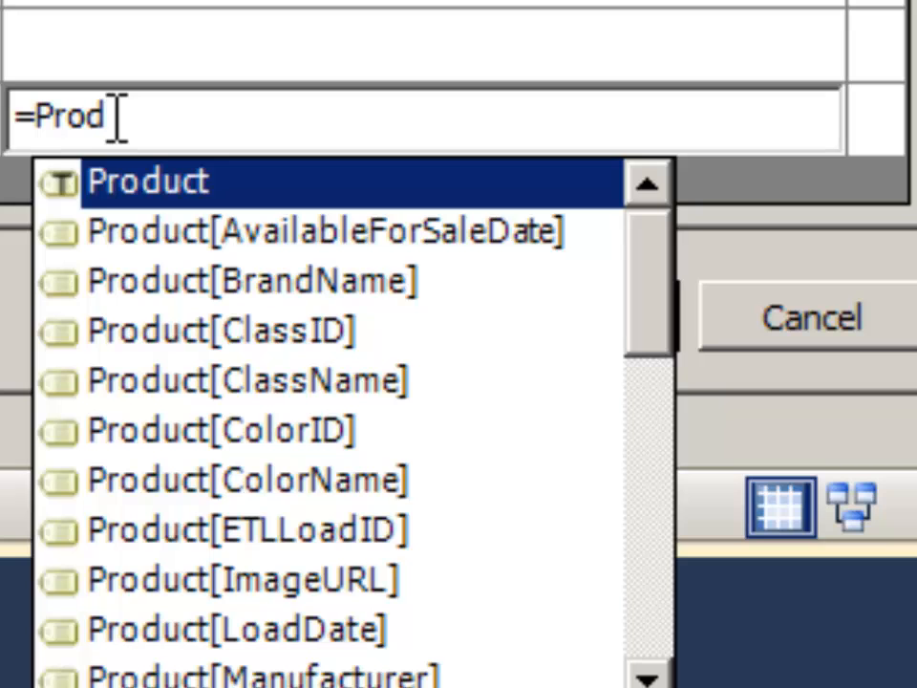
pyautogui.press('Down')
pyautogui.press('Down')
pyautogui.press('Tab')
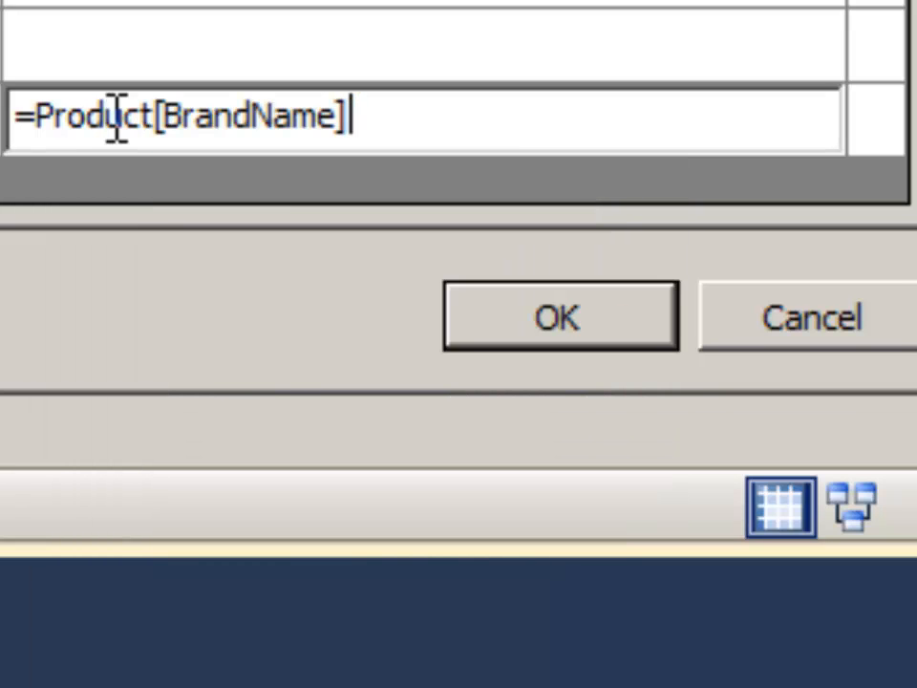
pyautogui.write('=')
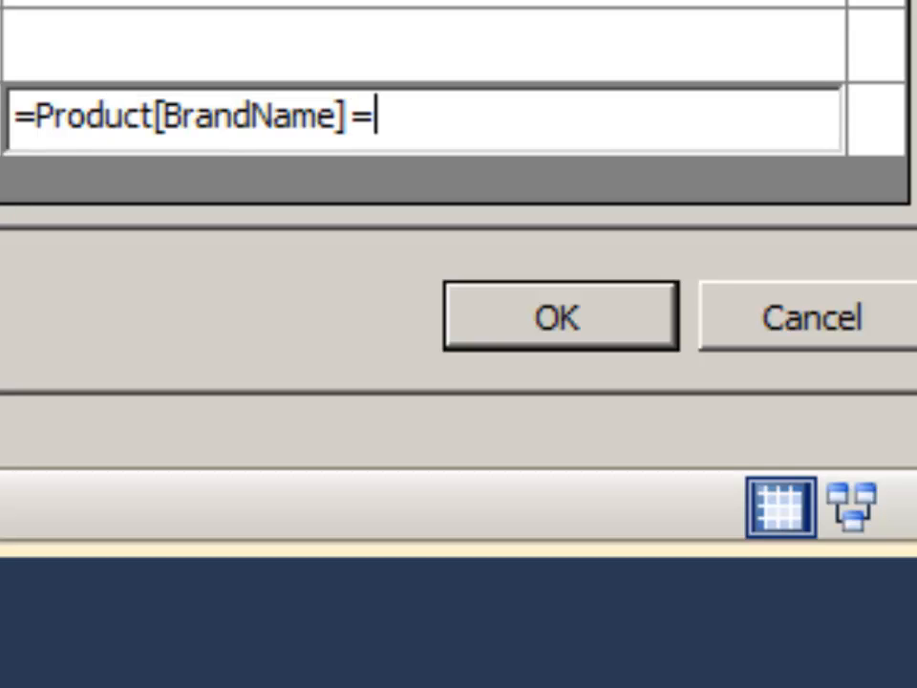
pyautogui.write('"')
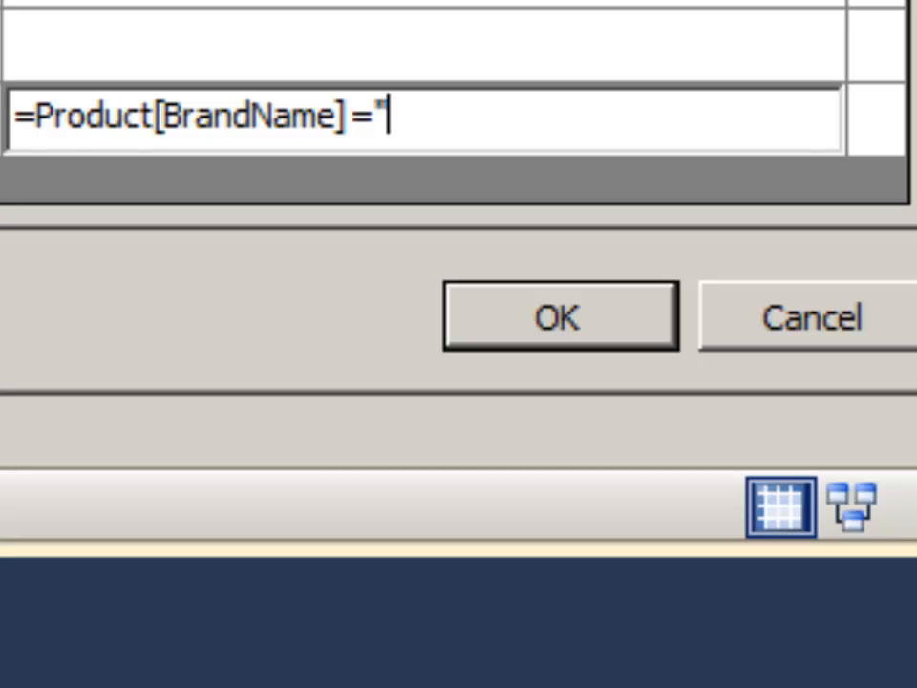
pyautogui.write('Wide World Importers"')
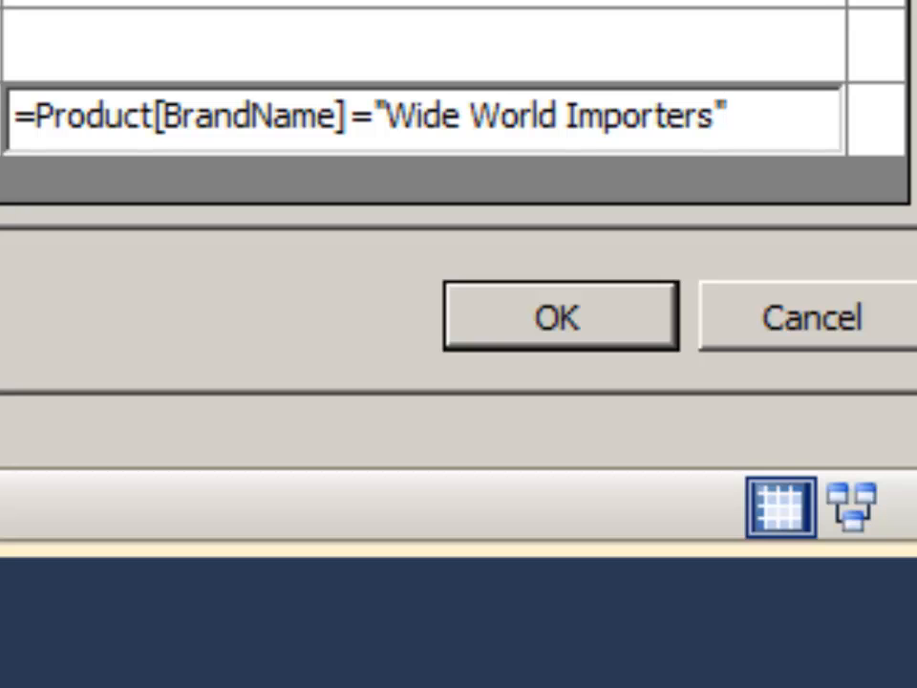
# Check the role's members and row filters, accept the role definition and save the model
pyautogui.click(282, 317)
pyautogui.click(231, 322)
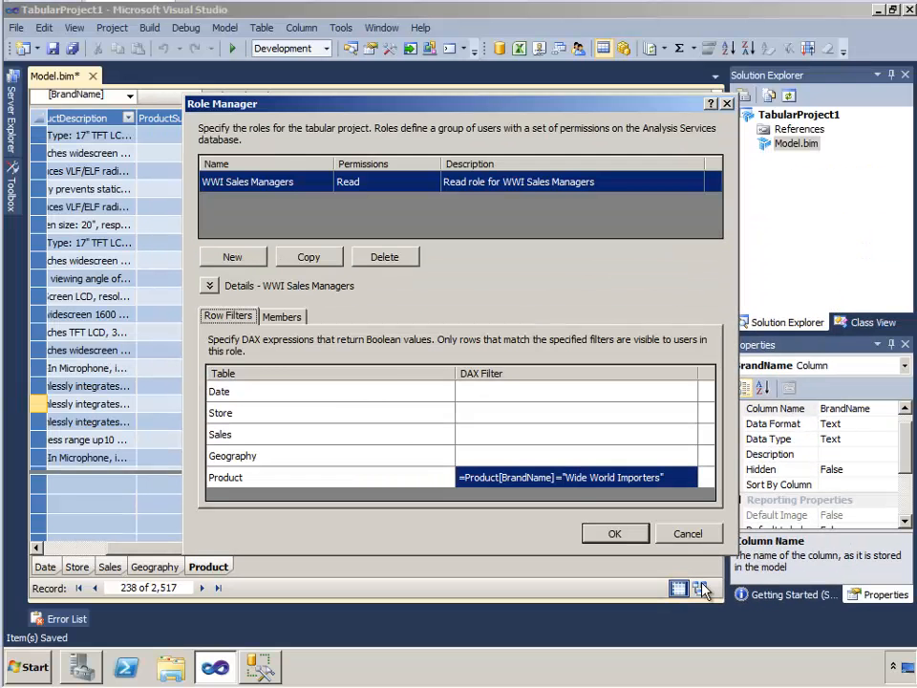
pyautogui.click(612, 533)
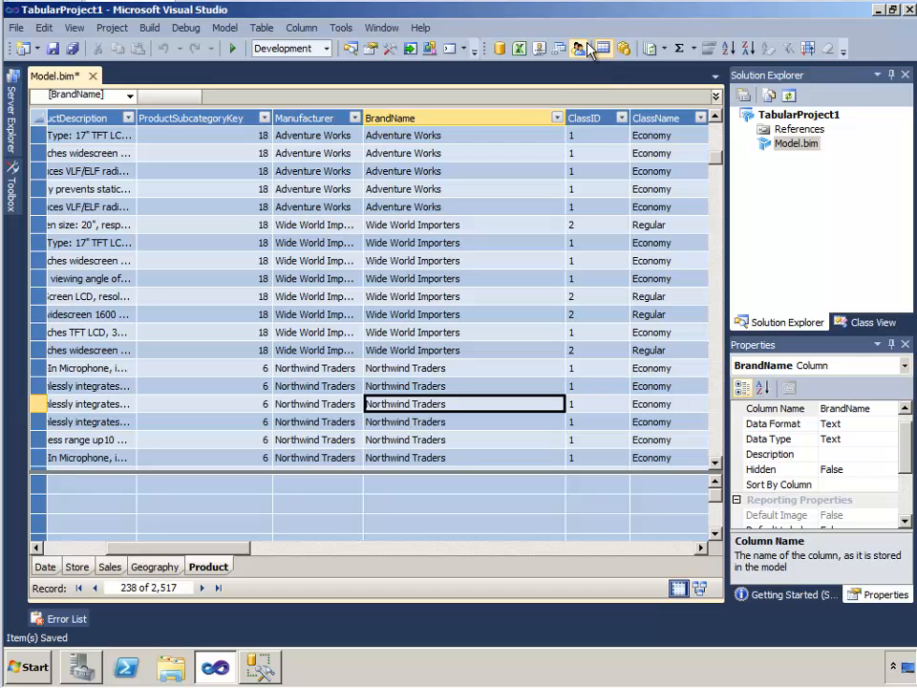
pyautogui.click(54, 49)
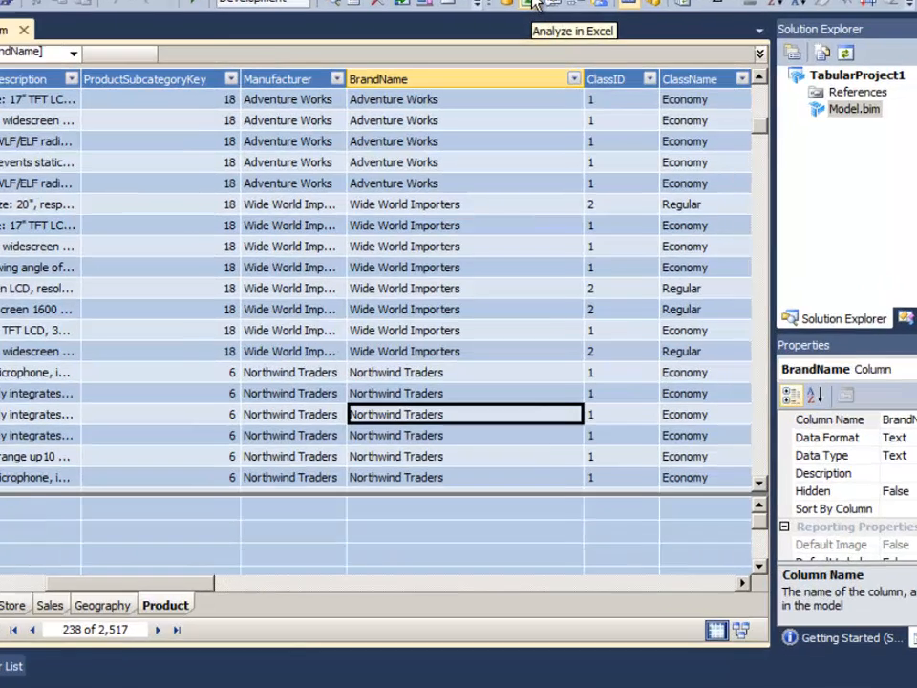
# Analyze the model in Excel as the current Windows user and build a PivotTable of Sales by the product Class Hierarchy
pyautogui.click(519, 48)
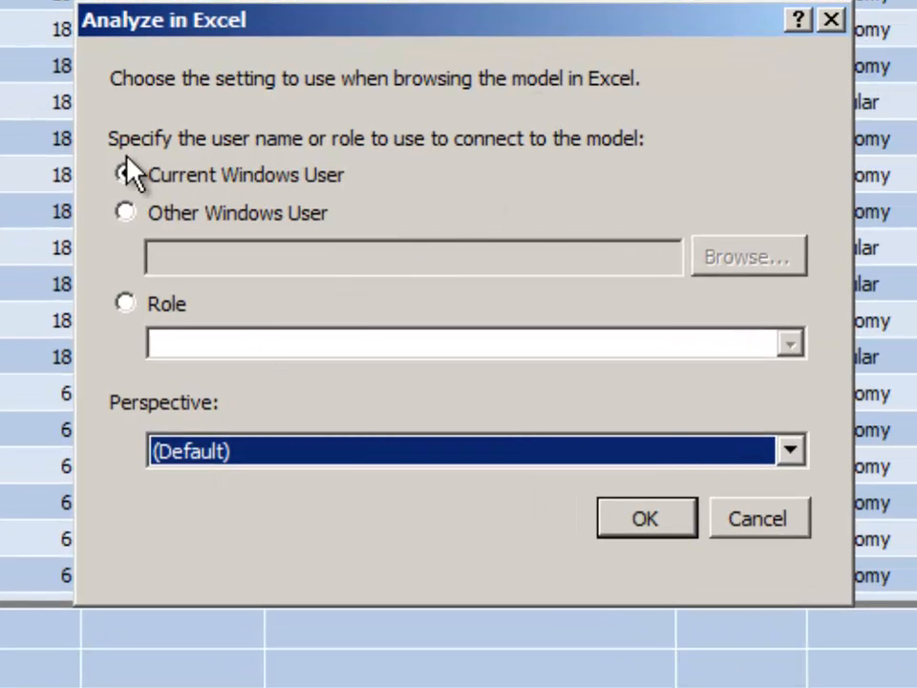
pyautogui.click(641, 521)
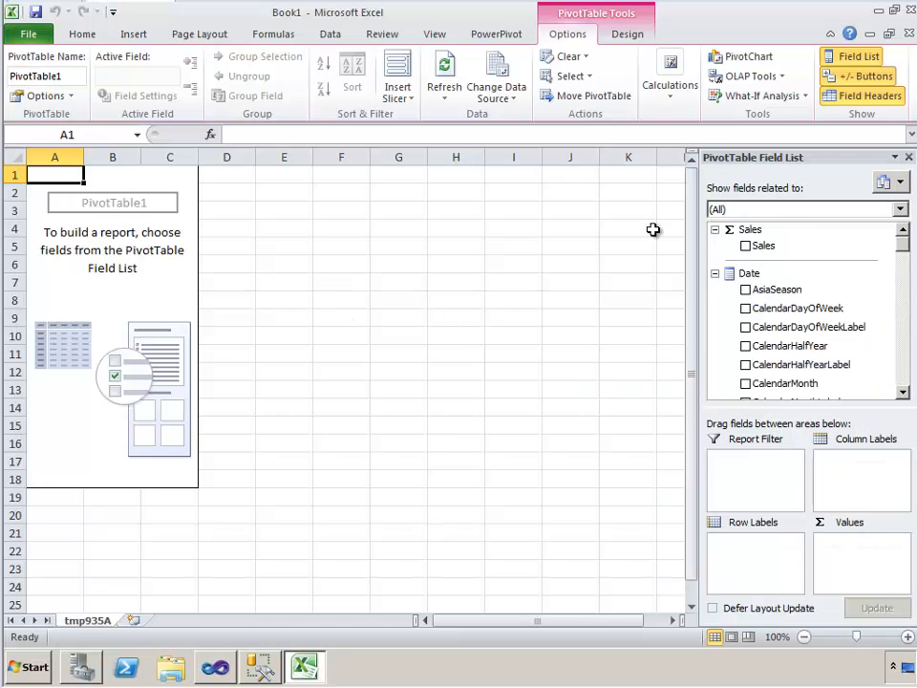
pyautogui.click(745, 245)
pyautogui.click(714, 273)
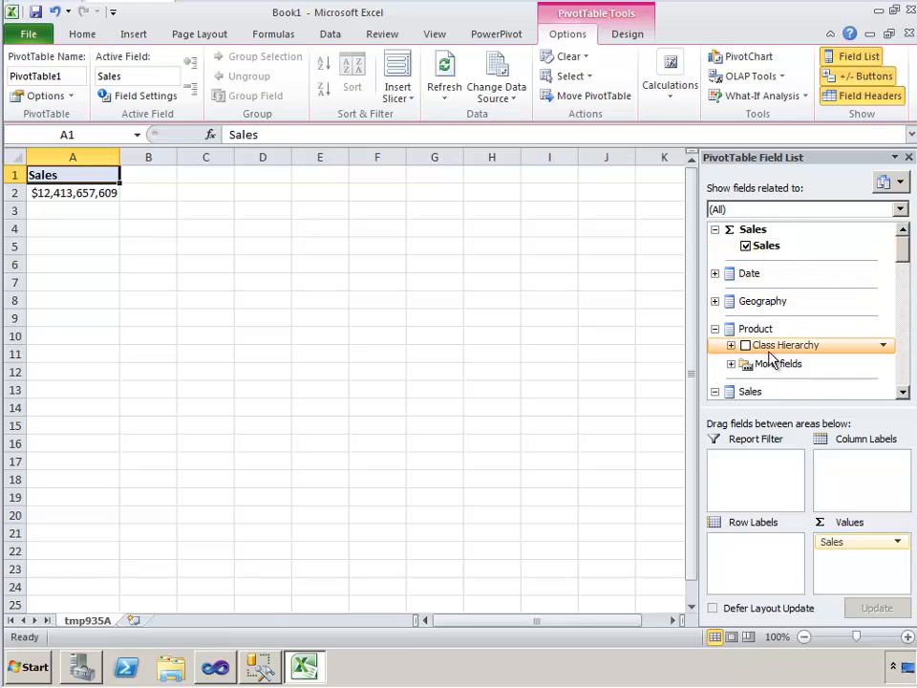
pyautogui.click(745, 345)
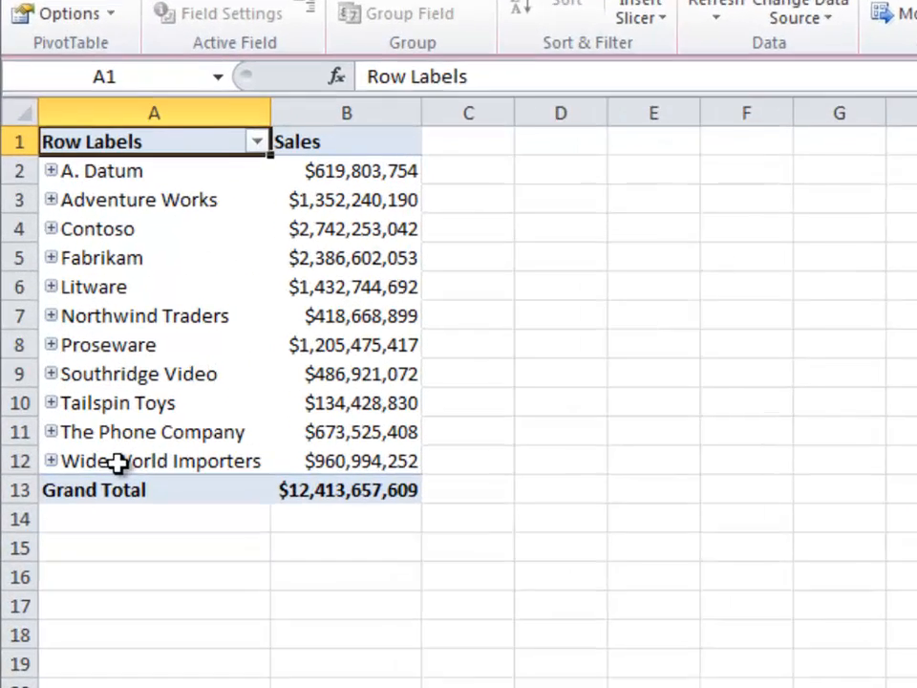
# Examine the brands listed in the PivotTable's row labels and close the workbook without saving
pyautogui.click(67, 371)
pyautogui.moveTo(179, 478); pyautogui.dragTo(181, 197)
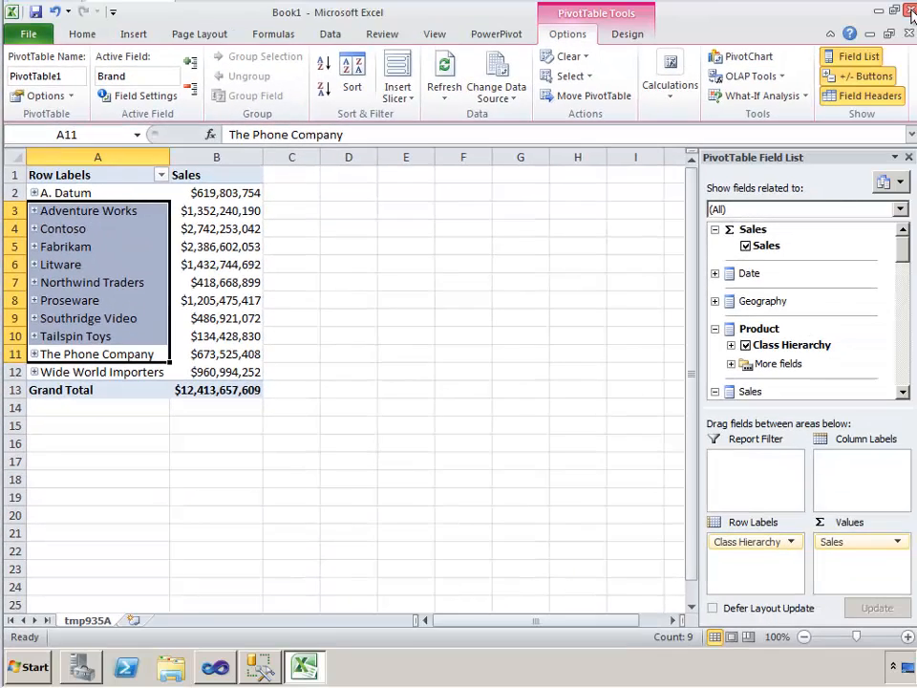
pyautogui.click(910, 11)
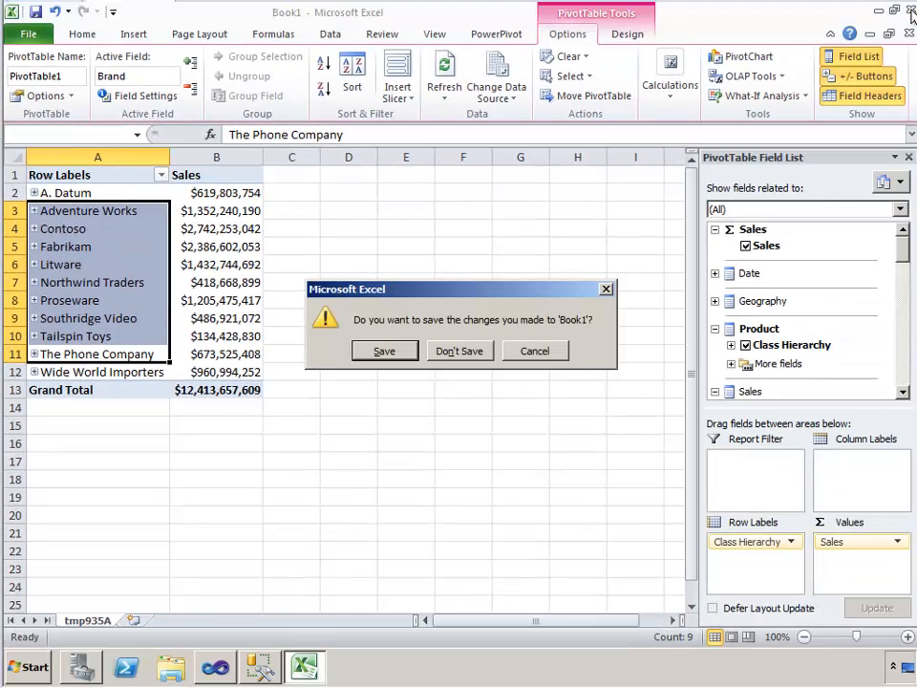
pyautogui.click(468, 350)
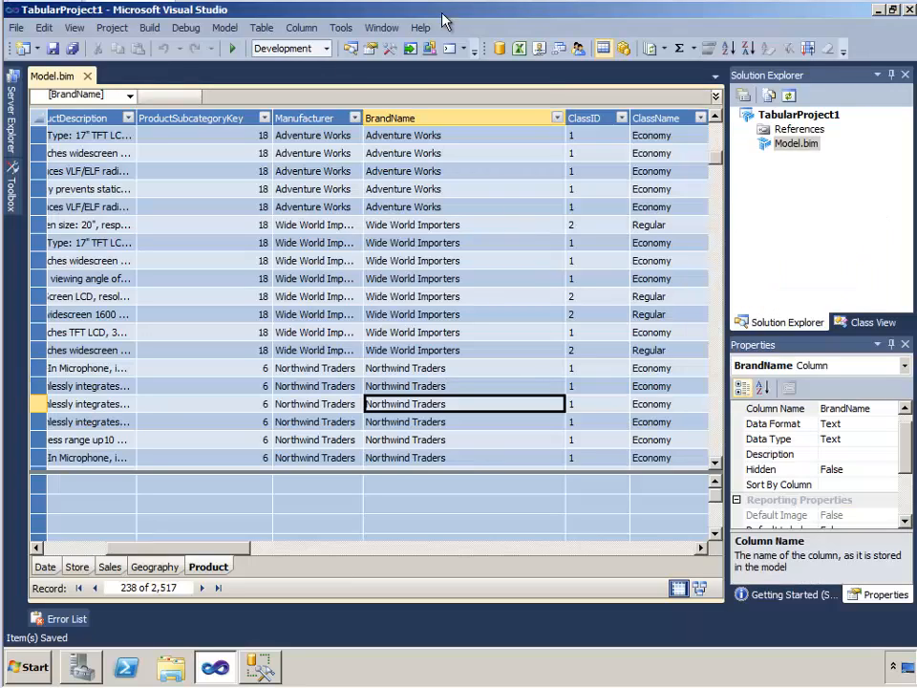
# Analyze the model in Excel as another Windows user, choosing the sales manager's account from the kerr domain after checking its name
pyautogui.click(521, 55)
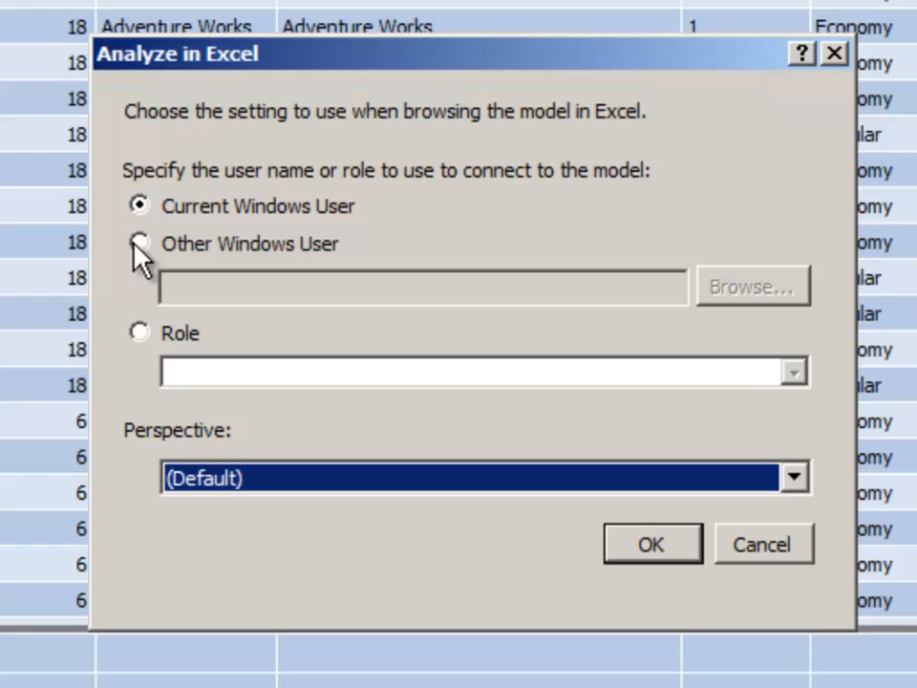
pyautogui.click(170, 251)
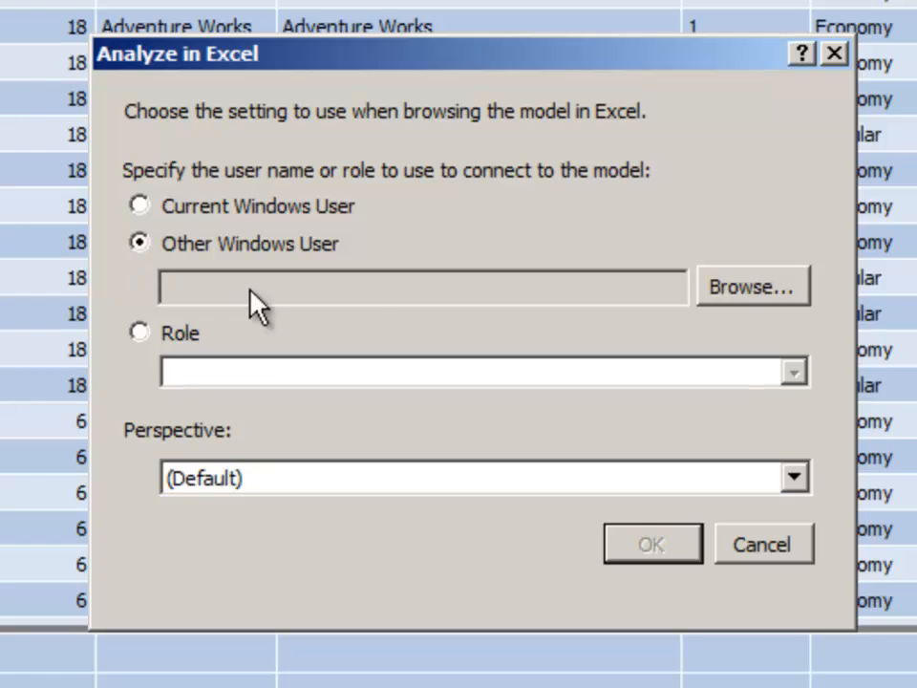
pyautogui.click(719, 289)
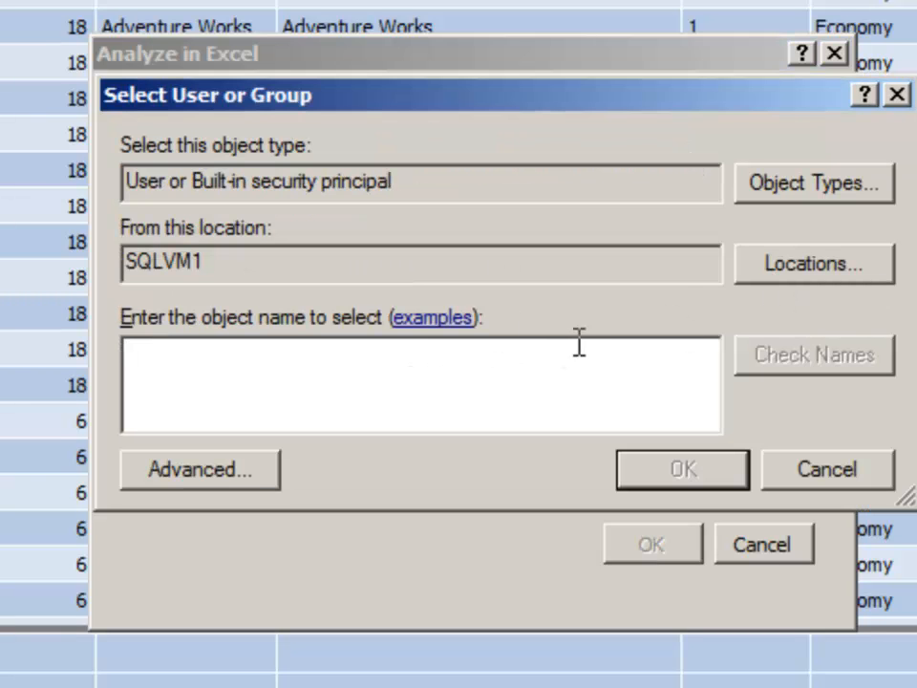
pyautogui.write('kerr\\')
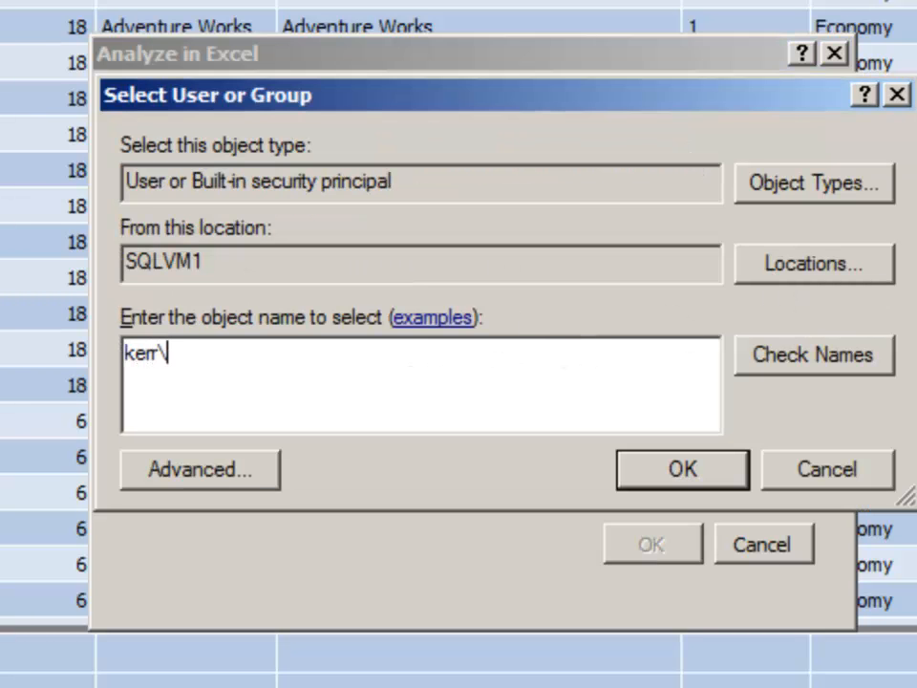
pyautogui.write('jdo')
pyautogui.click(805, 354)
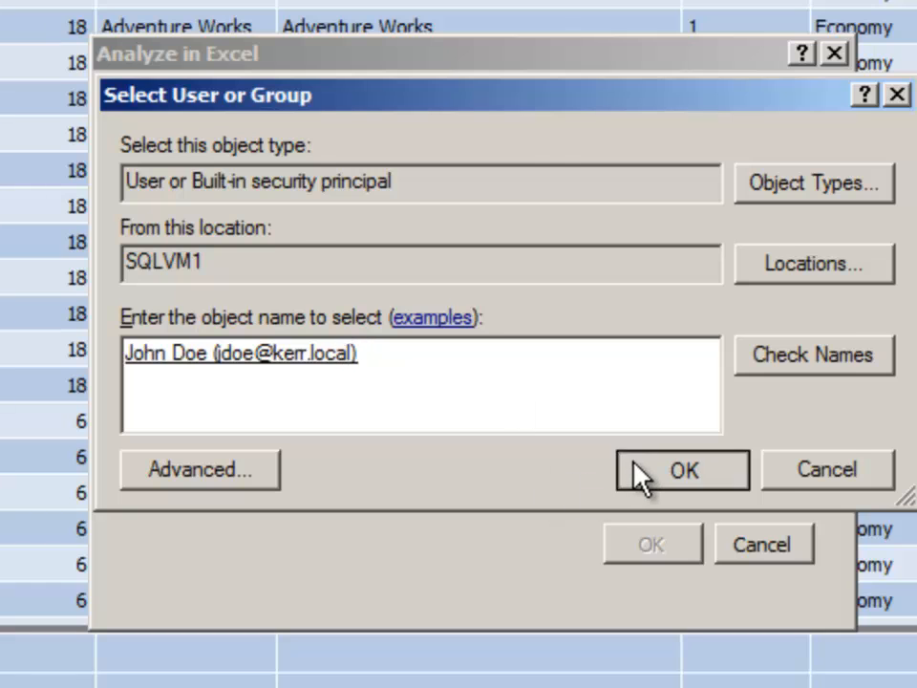
pyautogui.click(634, 463)
pyautogui.click(647, 541)
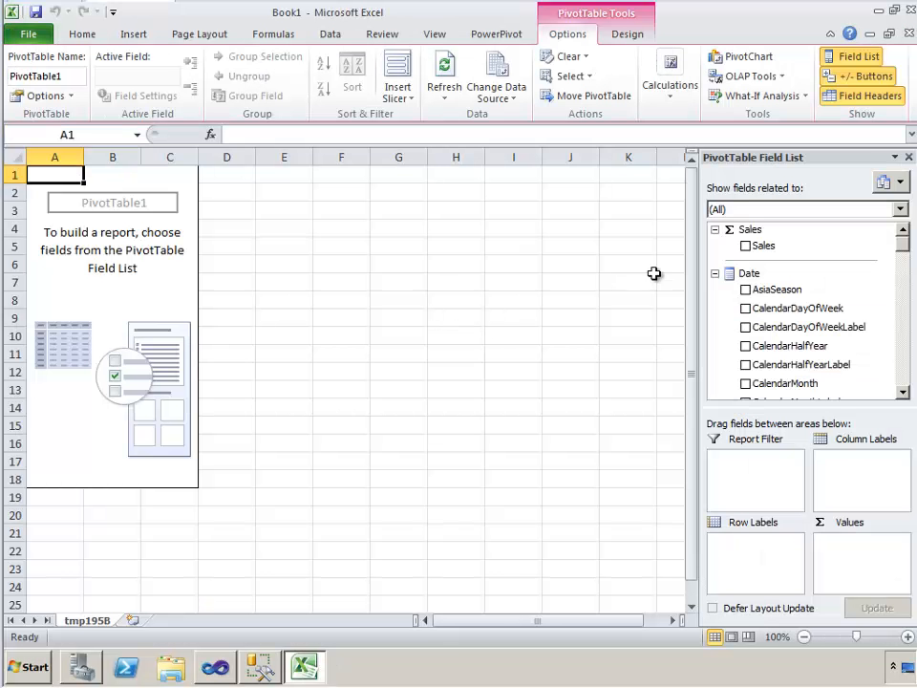
# Add Sales as the PivotTable's values and the product Class Hierarchy as its row labels
pyautogui.click(746, 246)
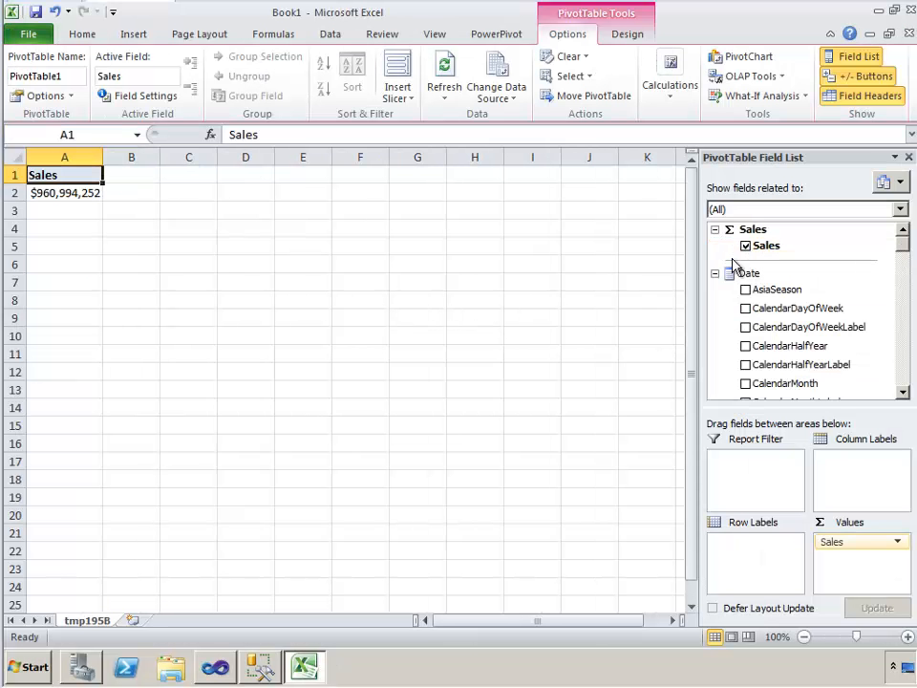
pyautogui.click(715, 273)
pyautogui.click(715, 301)
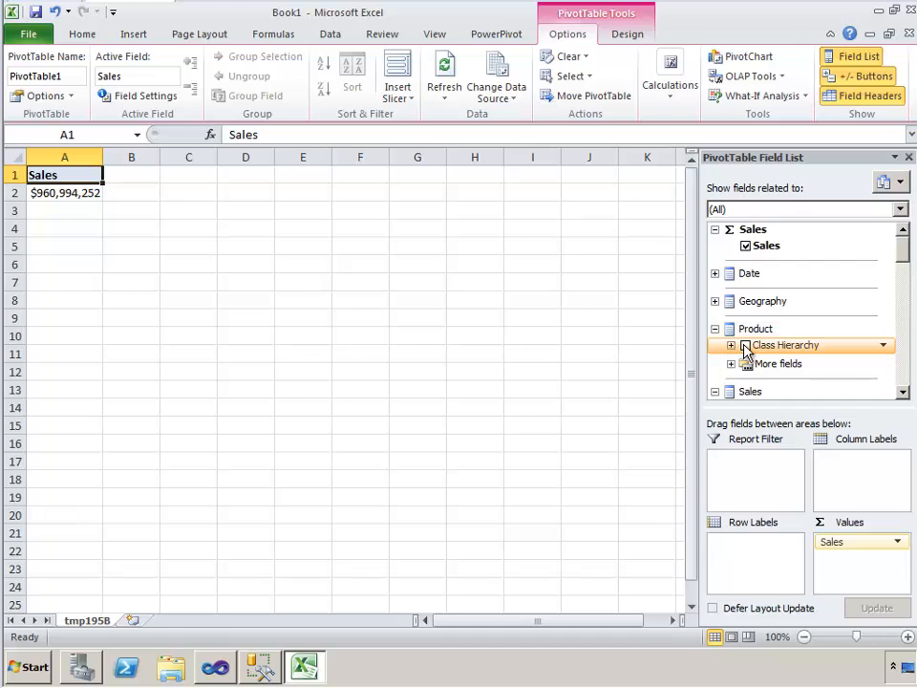
pyautogui.click(744, 346)
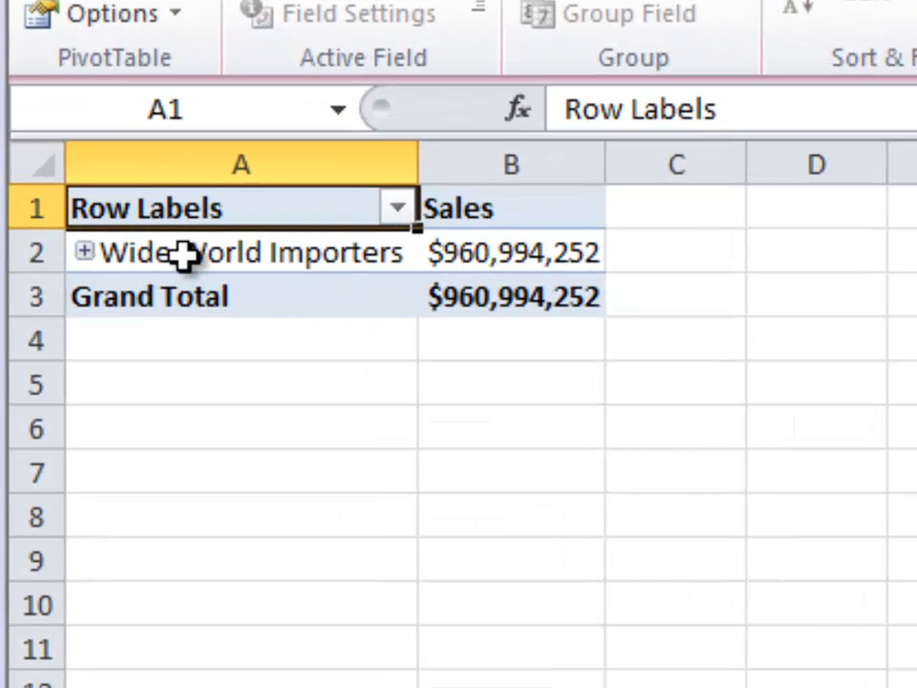
# Expand Wide World Importers into its product classes and examine the Deluxe and Economy rows
pyautogui.click(146, 233)
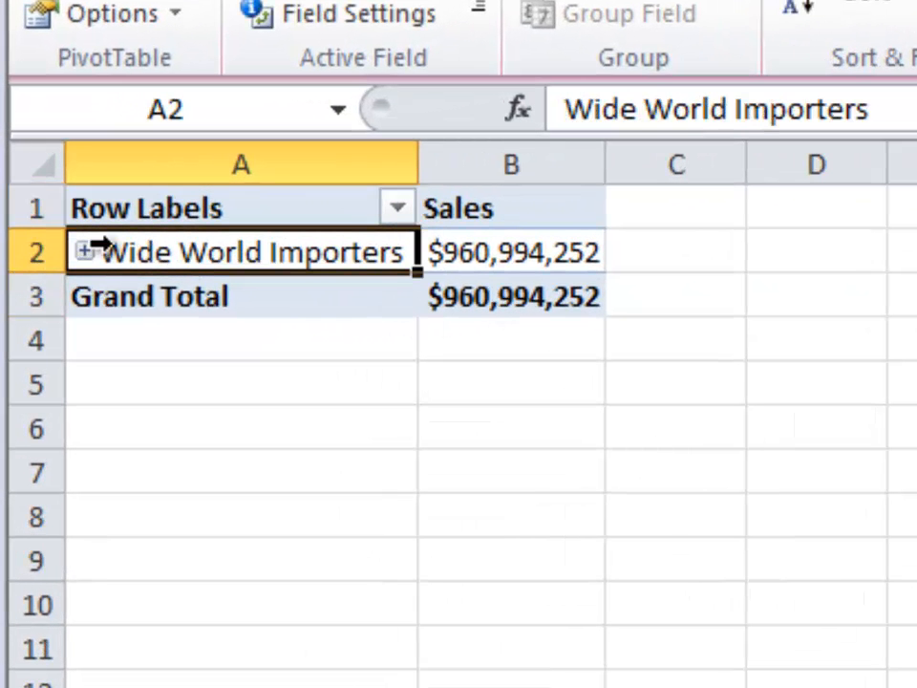
pyautogui.click(84, 252)
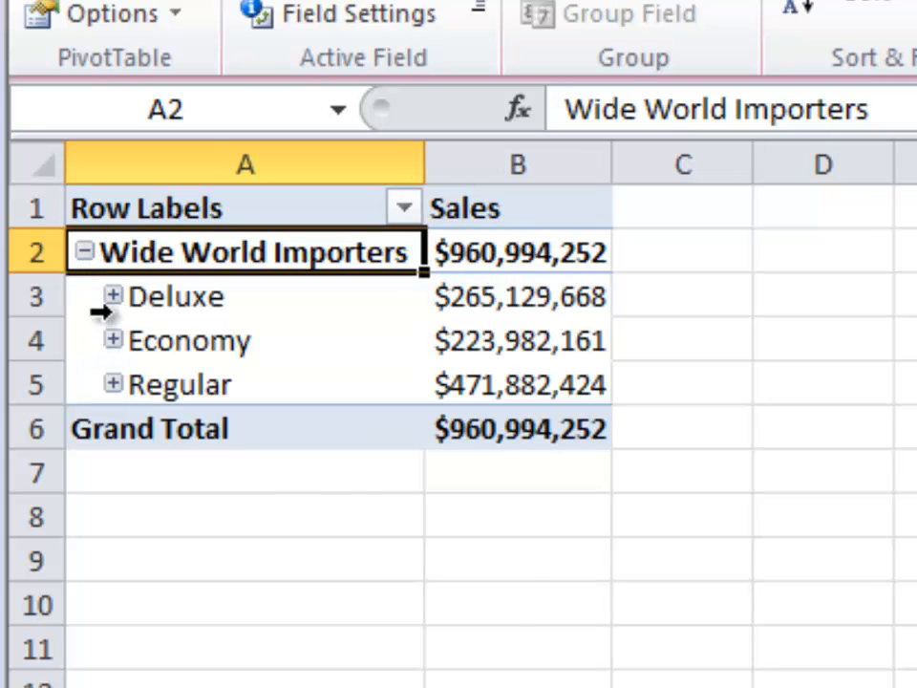
pyautogui.click(116, 297)
pyautogui.click(114, 297)
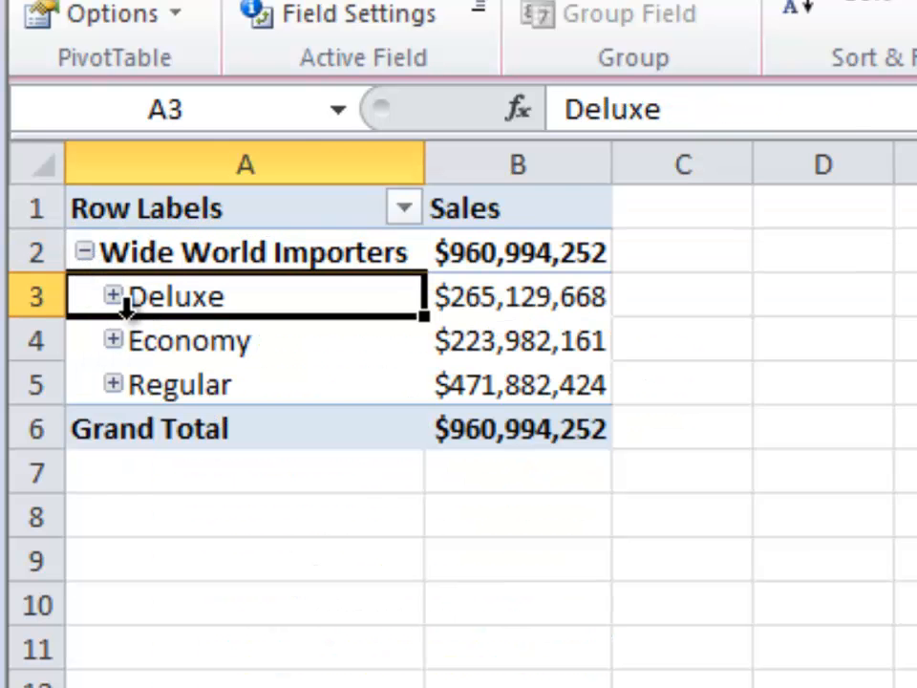
pyautogui.click(111, 341)
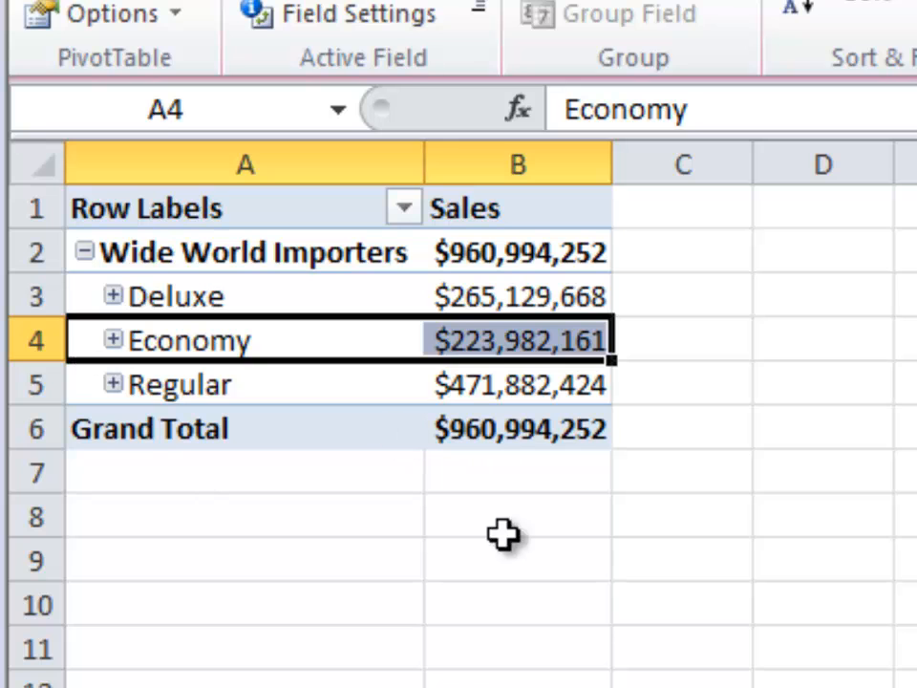